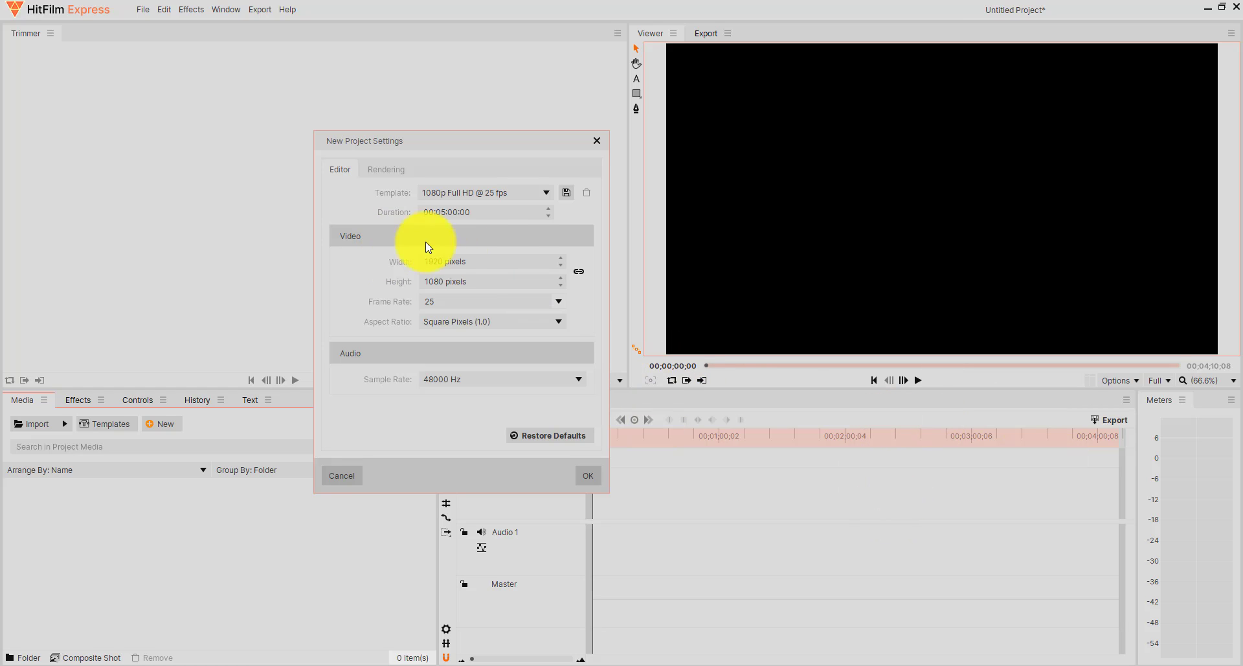
# Create the new project with the 720p HD @ 29.97 fps template.
pyautogui.click(546, 193)
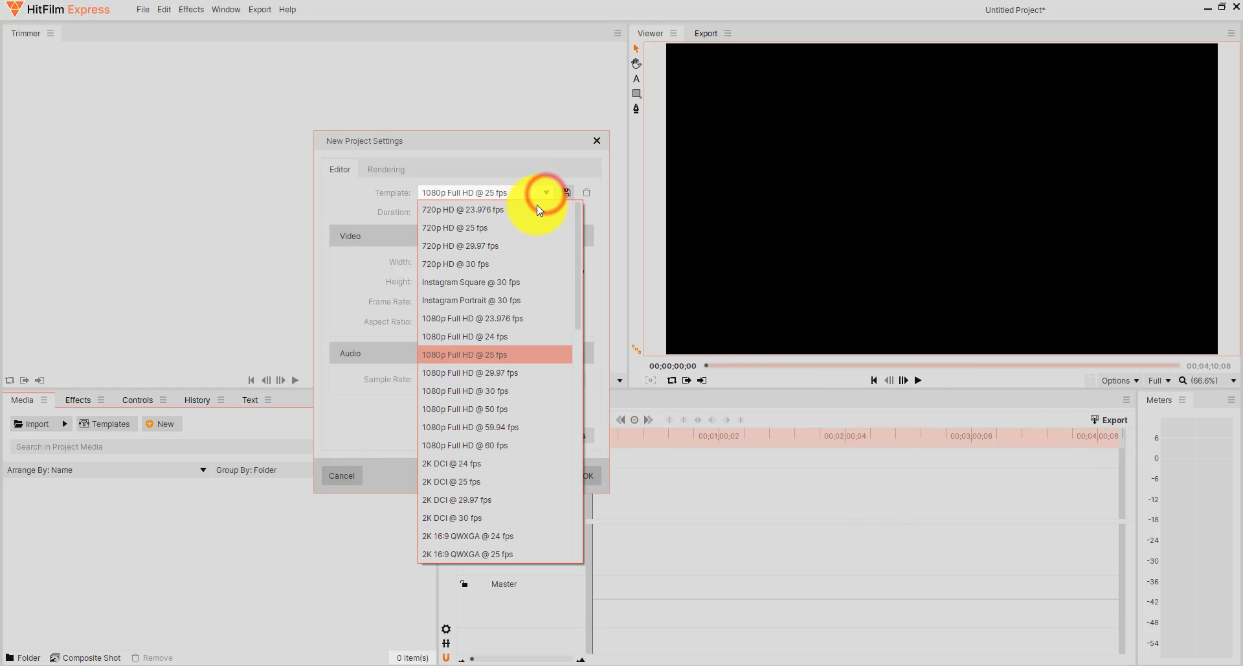
pyautogui.click(502, 246)
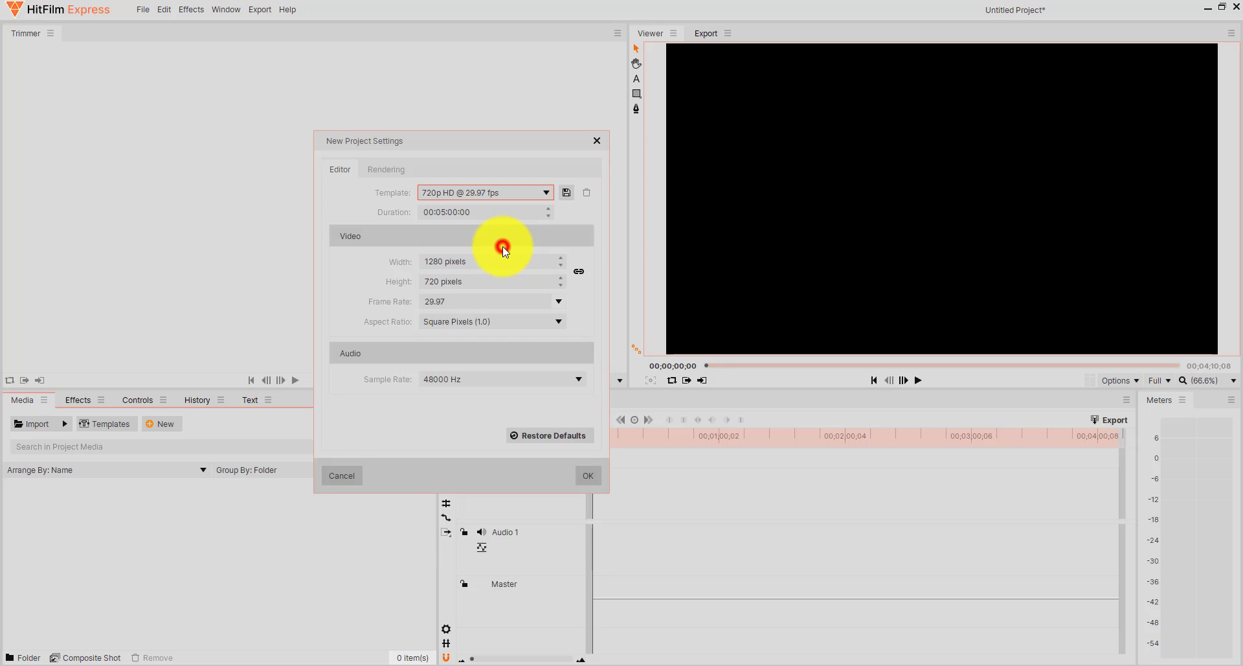
pyautogui.click(588, 473)
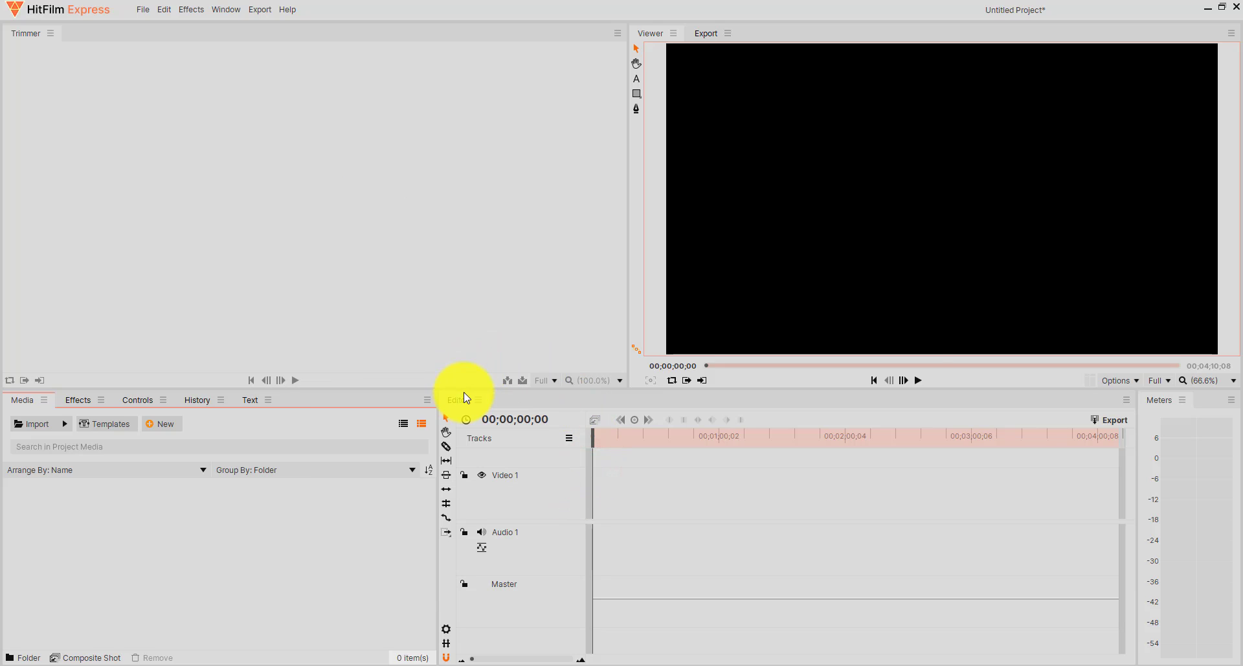
# Import GUMMY BEAR TRANSPARENT.png from the stinger tutorial folder into the project media.
pyautogui.click(17, 400)
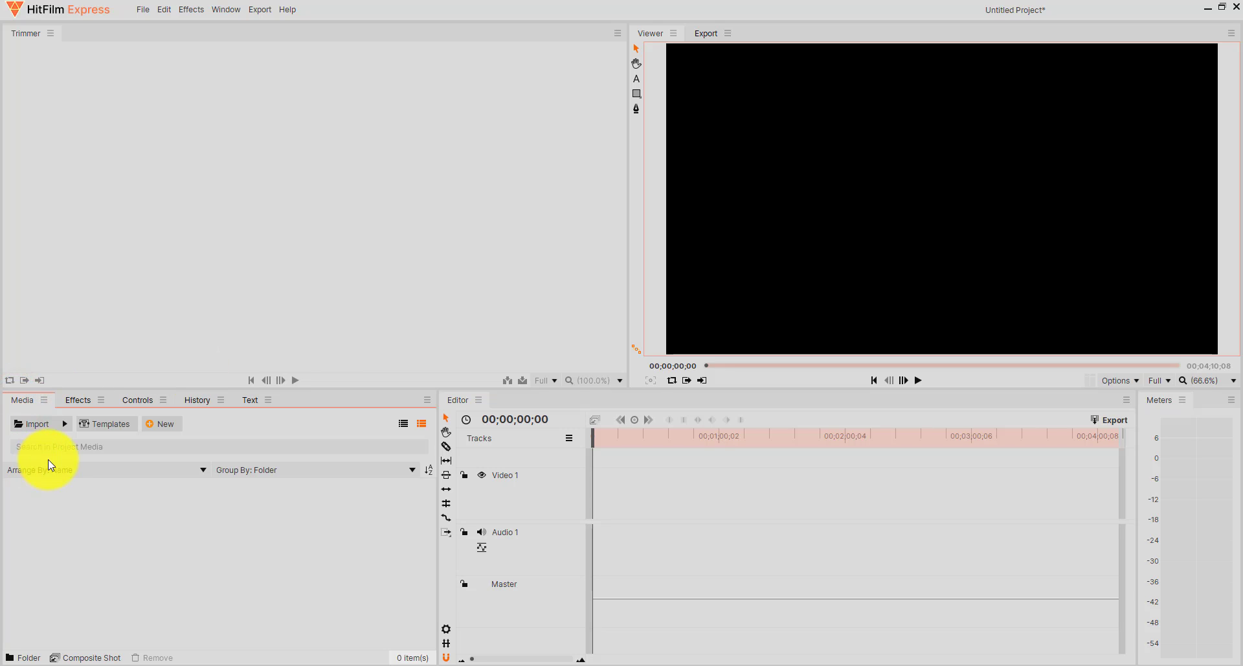
pyautogui.click(63, 430)
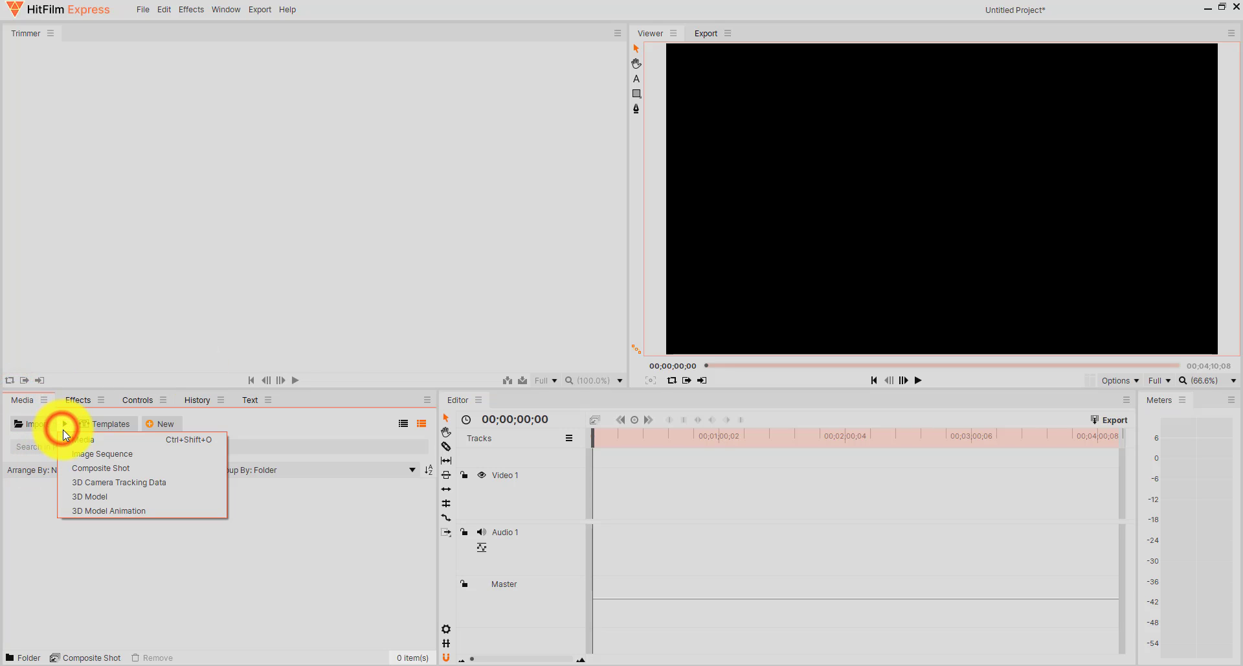
pyautogui.click(31, 507)
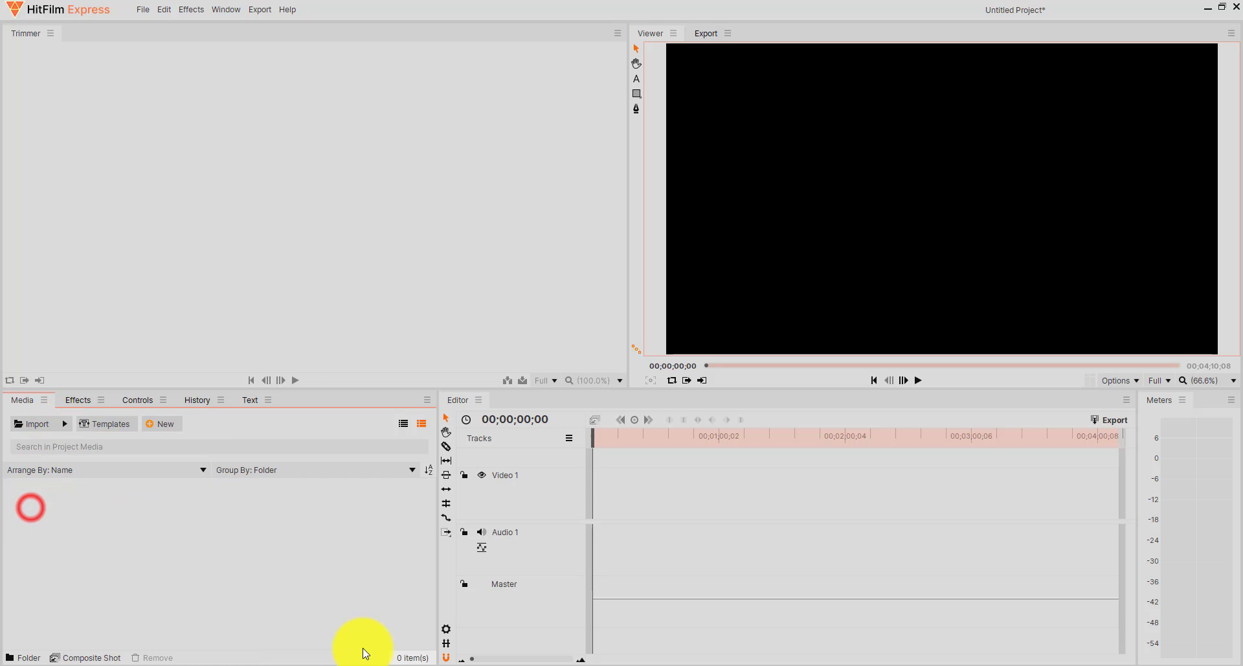
pyautogui.click(418, 664)
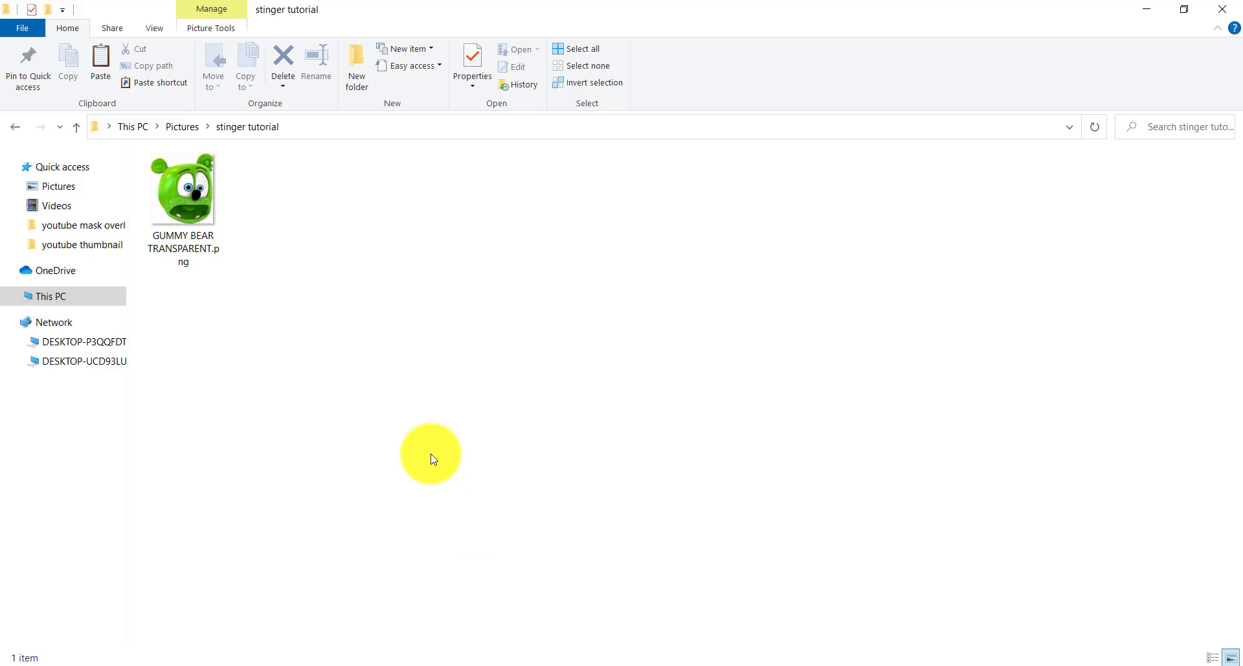
pyautogui.moveTo(192, 187); pyautogui.dragTo(202, 550)
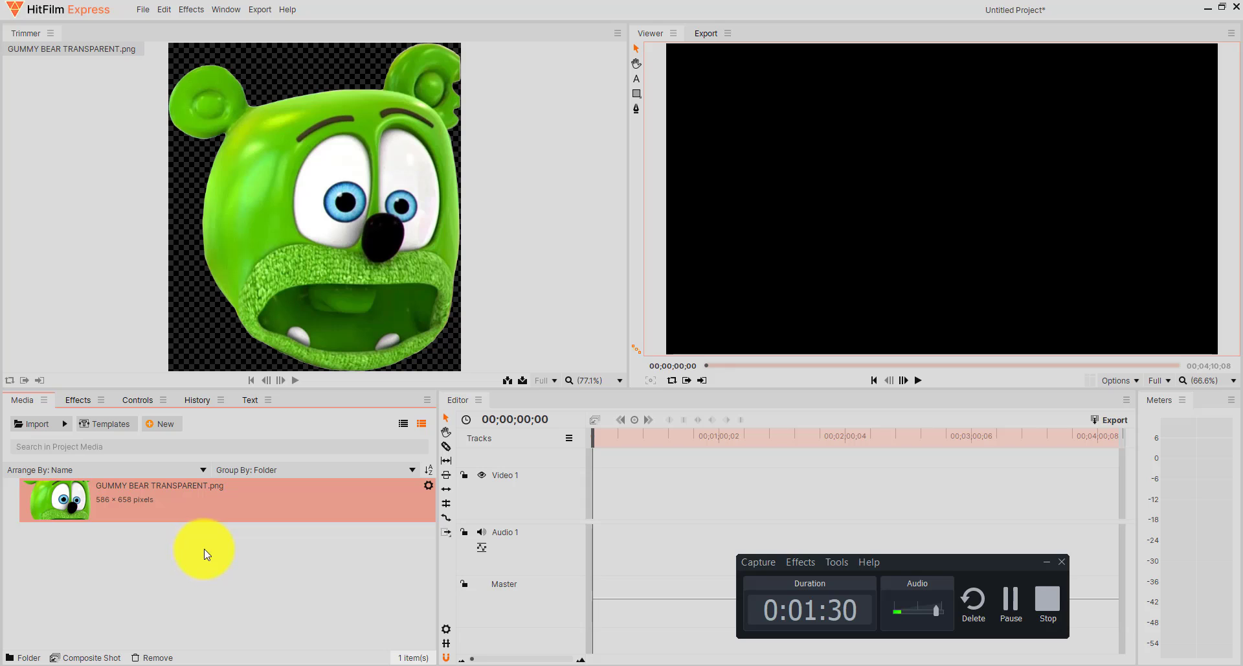
pyautogui.click(1046, 561)
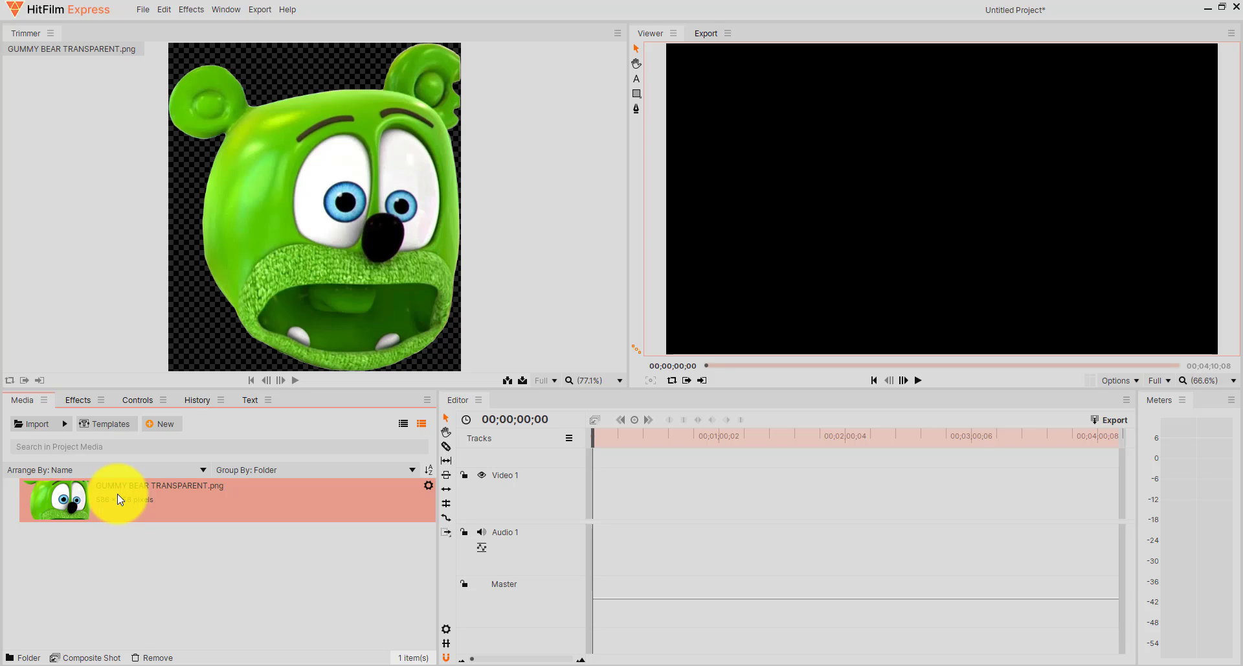
# Place the gummy bear image at the start of the Video 1 track, keeping the current sequence settings.
pyautogui.moveTo(114, 499); pyautogui.dragTo(590, 495)
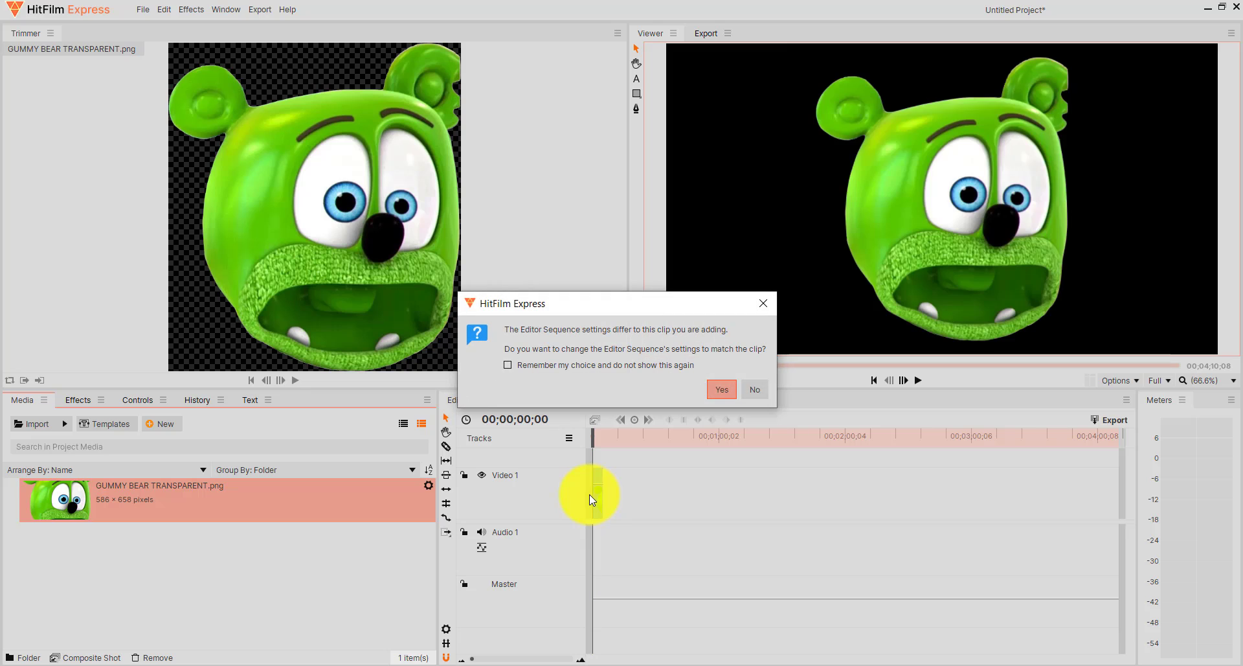
pyautogui.click(756, 389)
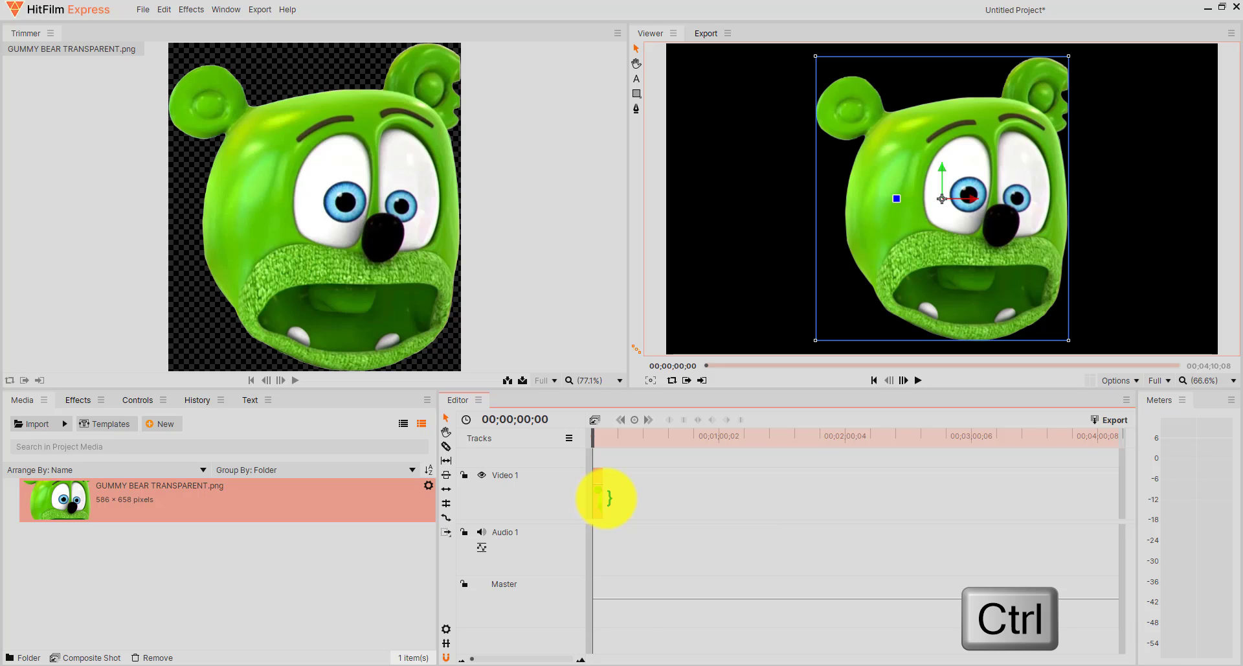
# Shorten the gummy bear clip on Video 1 to 4 seconds and check its speed and duration settings.
pyautogui.scroll(1, 606, 497)
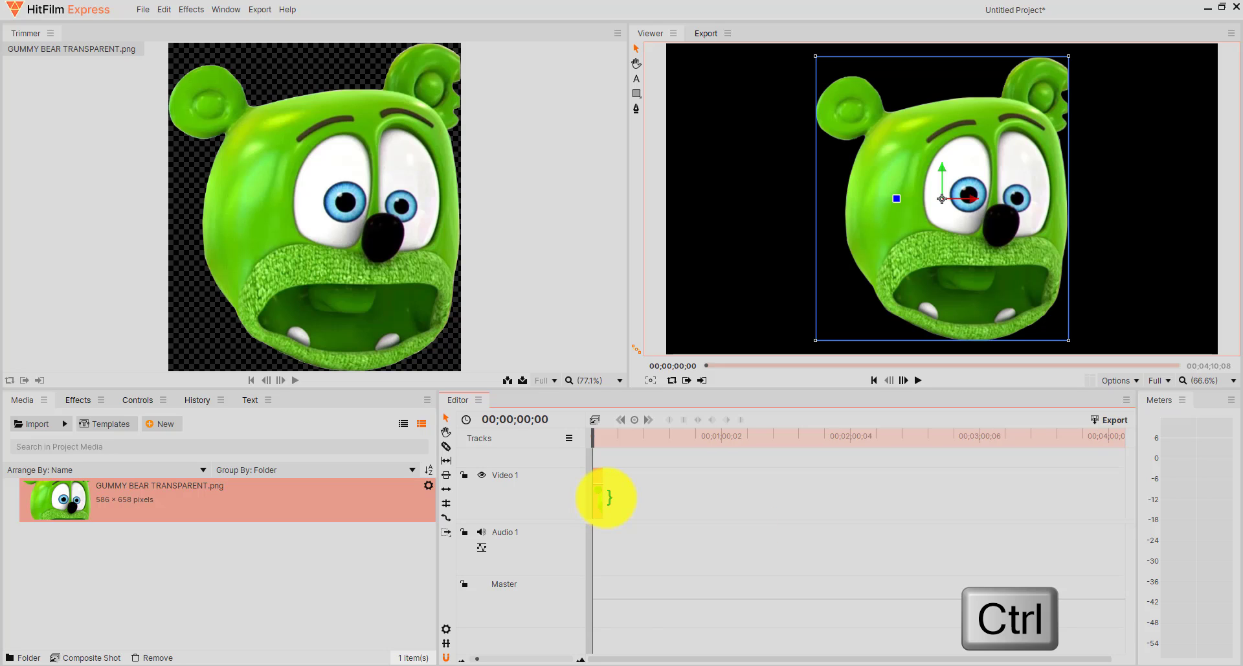
pyautogui.scroll(6, 606, 496)
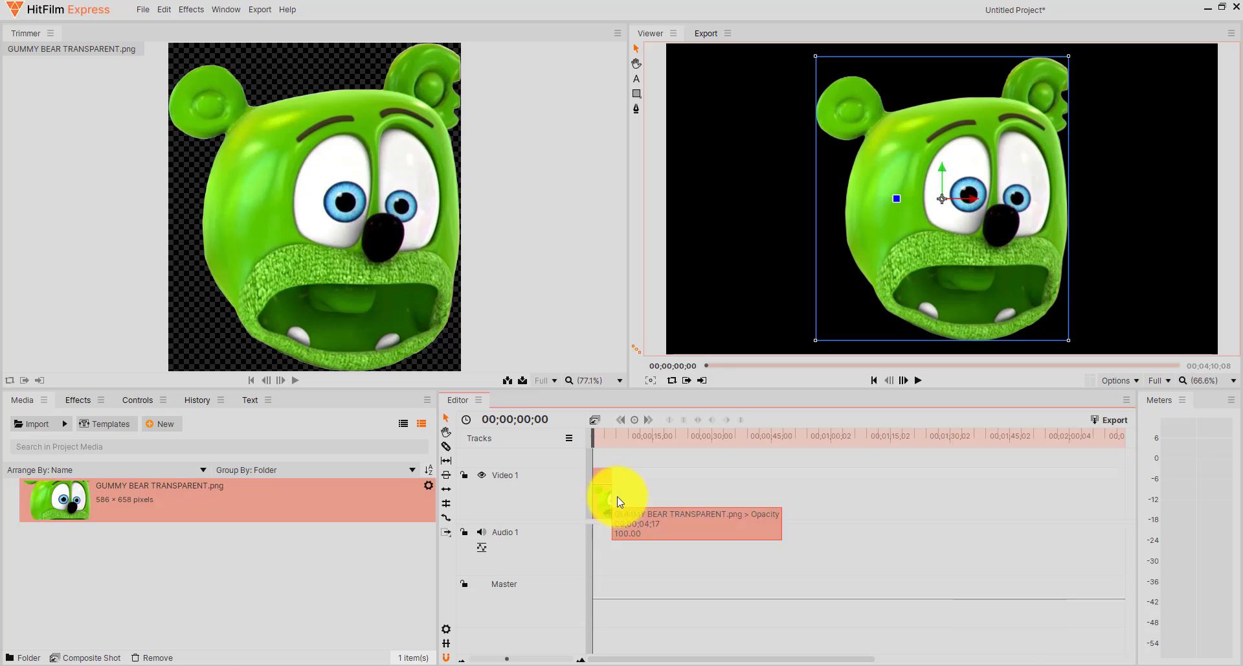
pyautogui.scroll(5, 628, 498)
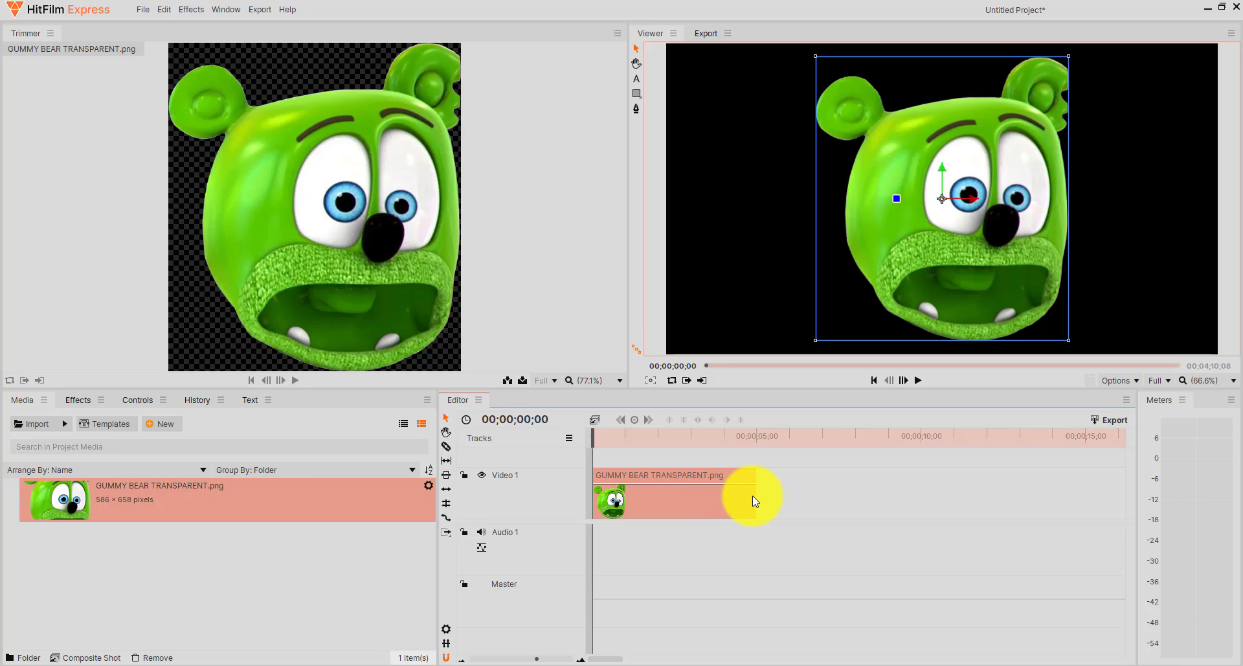
pyautogui.moveTo(757, 493); pyautogui.dragTo(727, 494)
pyautogui.moveTo(593, 433)
pyautogui.mouseDown()
pyautogui.moveTo(730, 438)
pyautogui.moveTo(642, 454)
pyautogui.moveTo(577, 444)
pyautogui.mouseUp()
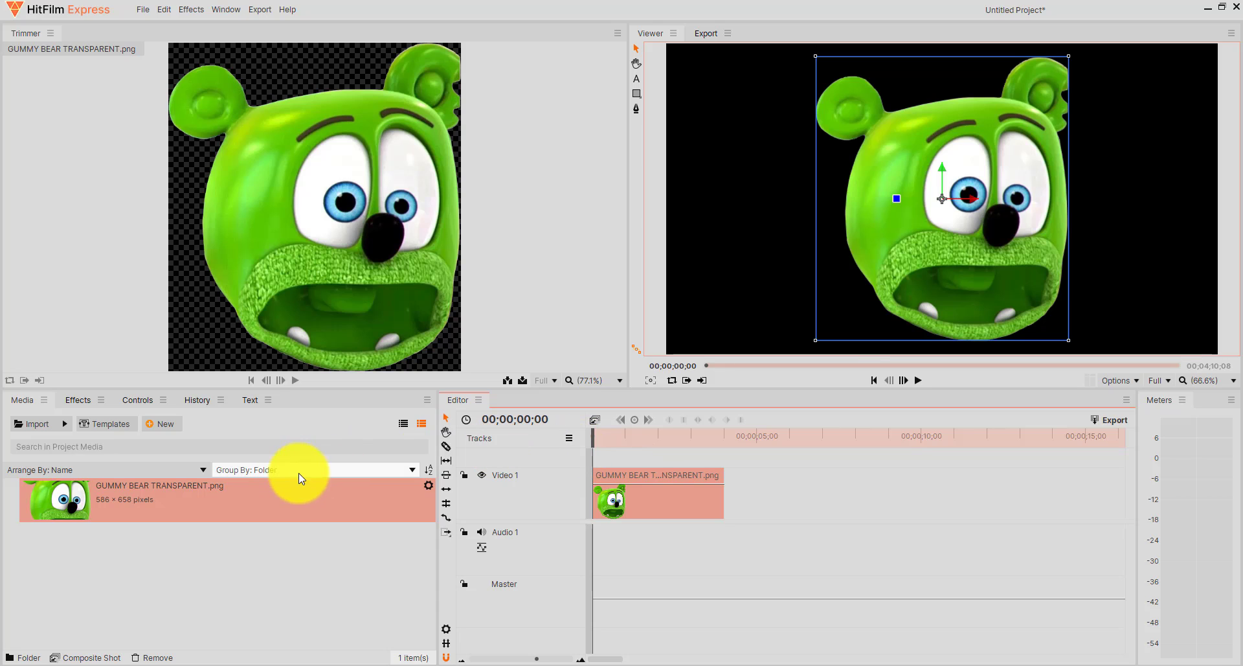
pyautogui.rightClick(708, 502)
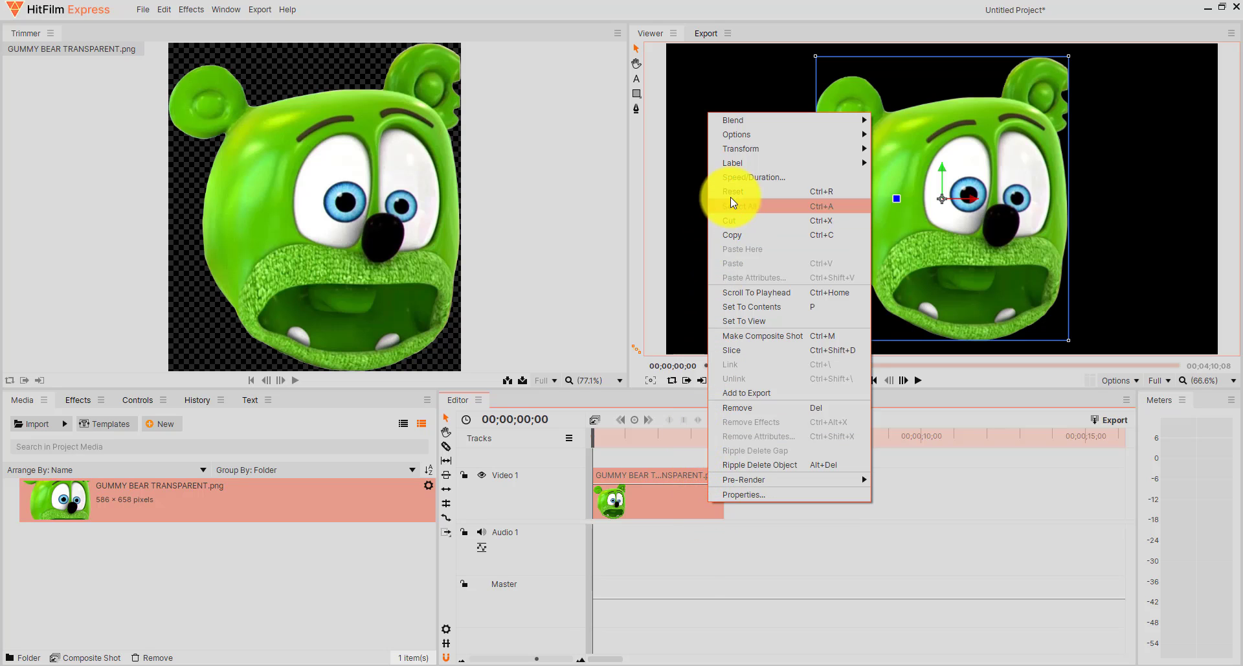
pyautogui.click(736, 180)
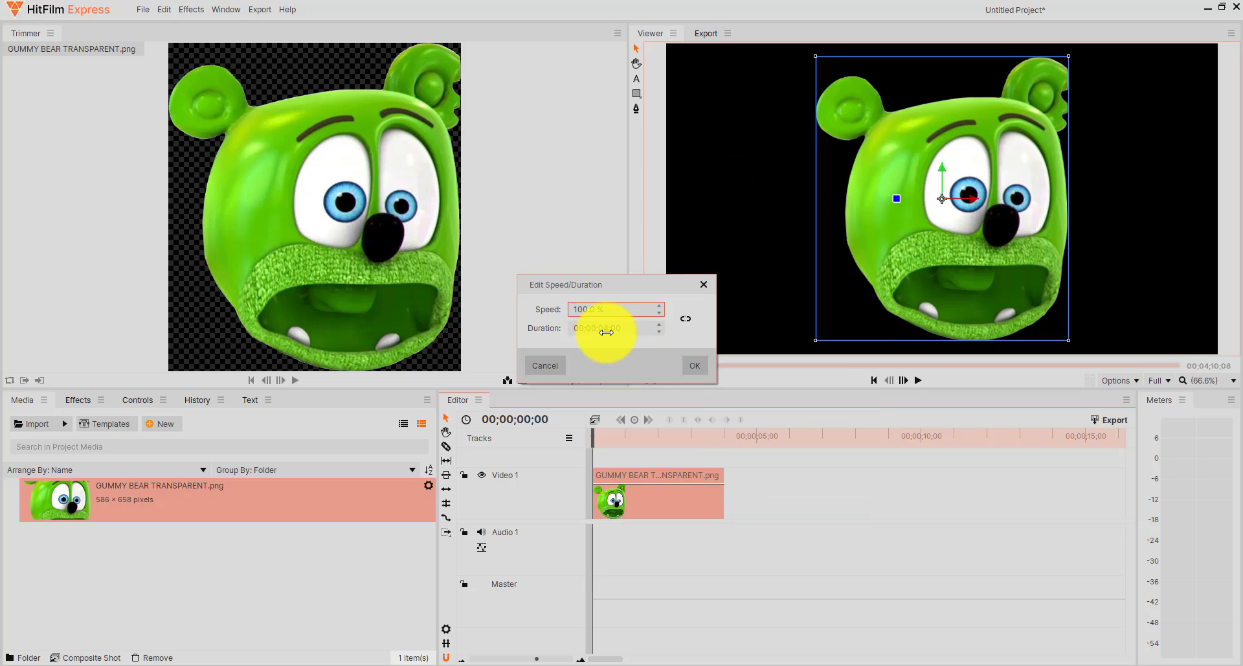
pyautogui.click(695, 365)
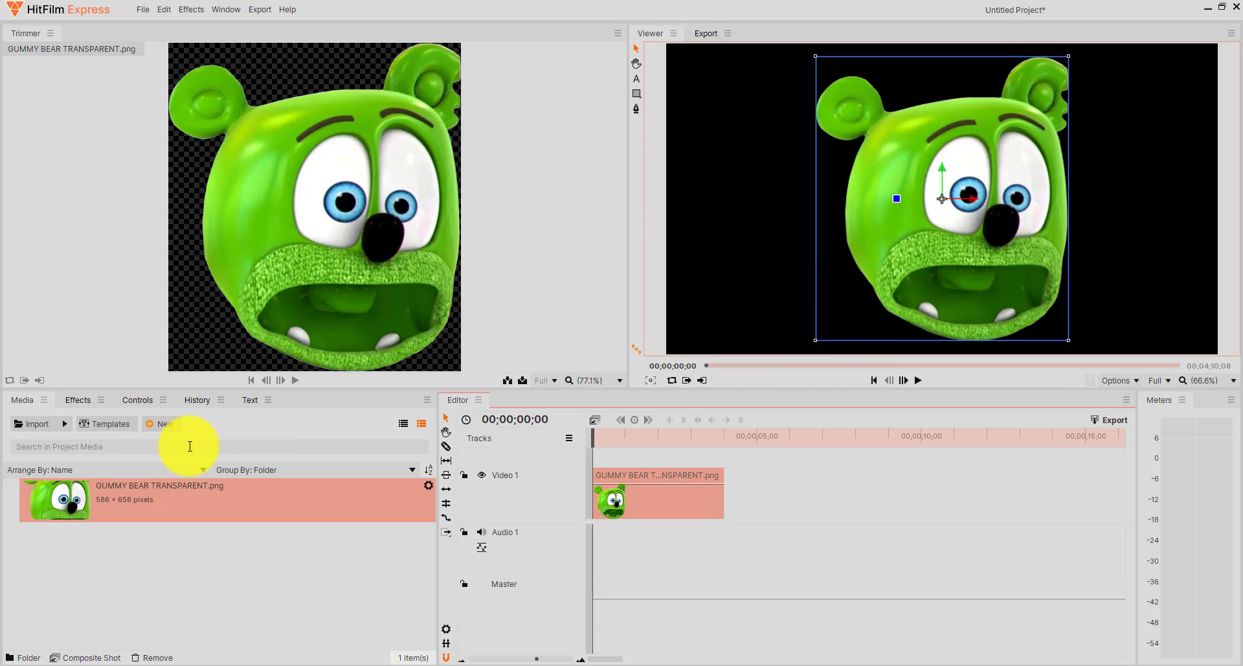
# Enable keyframing for the gummy bear clip's Scale and Rotation (Z) at the start of the clip.
pyautogui.click(131, 400)
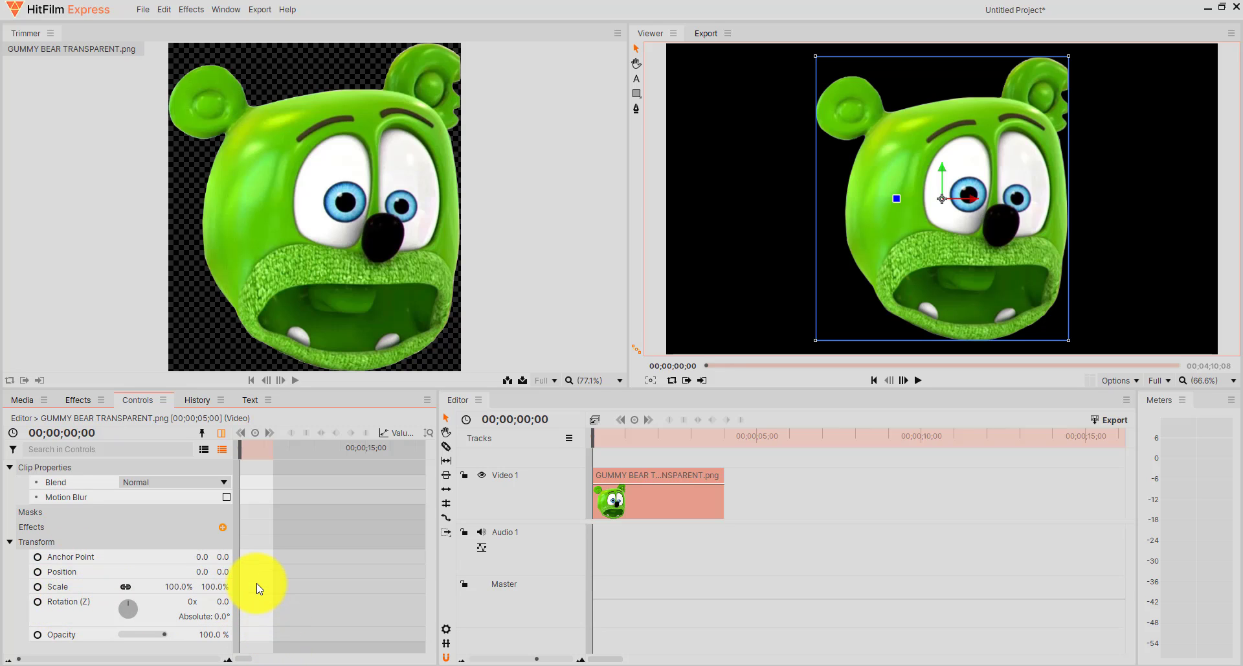
pyautogui.scroll(-3, 257, 588)
pyautogui.scroll(-5, 257, 587)
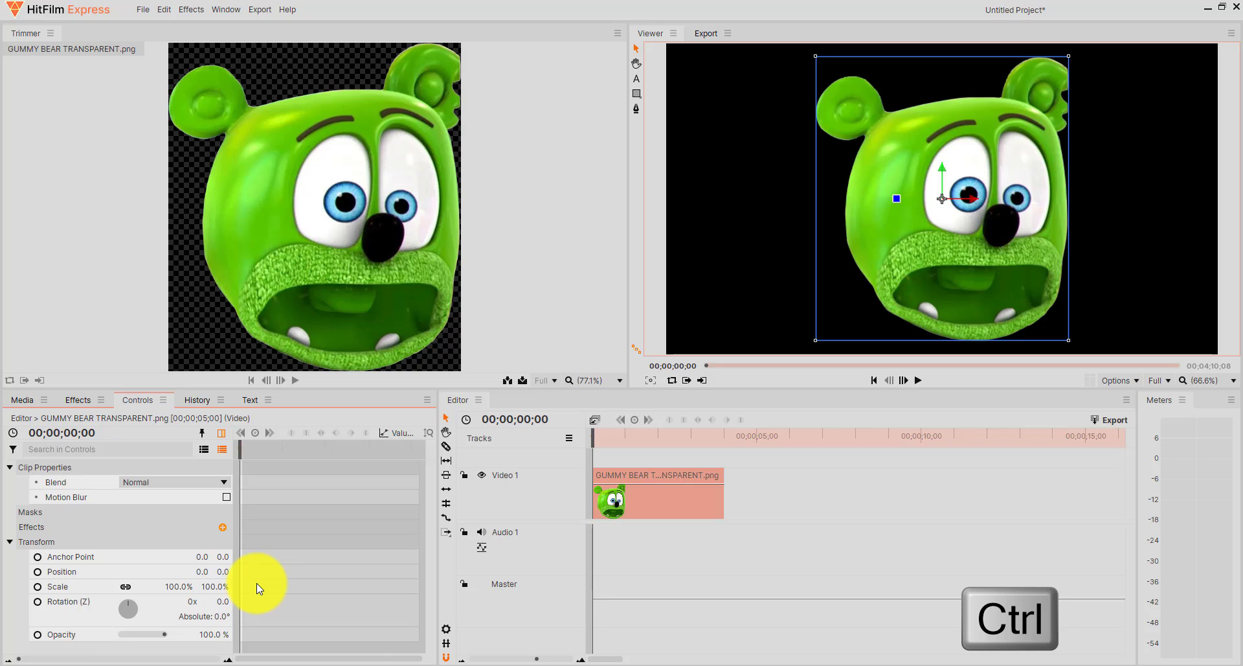
pyautogui.scroll(3, 256, 588)
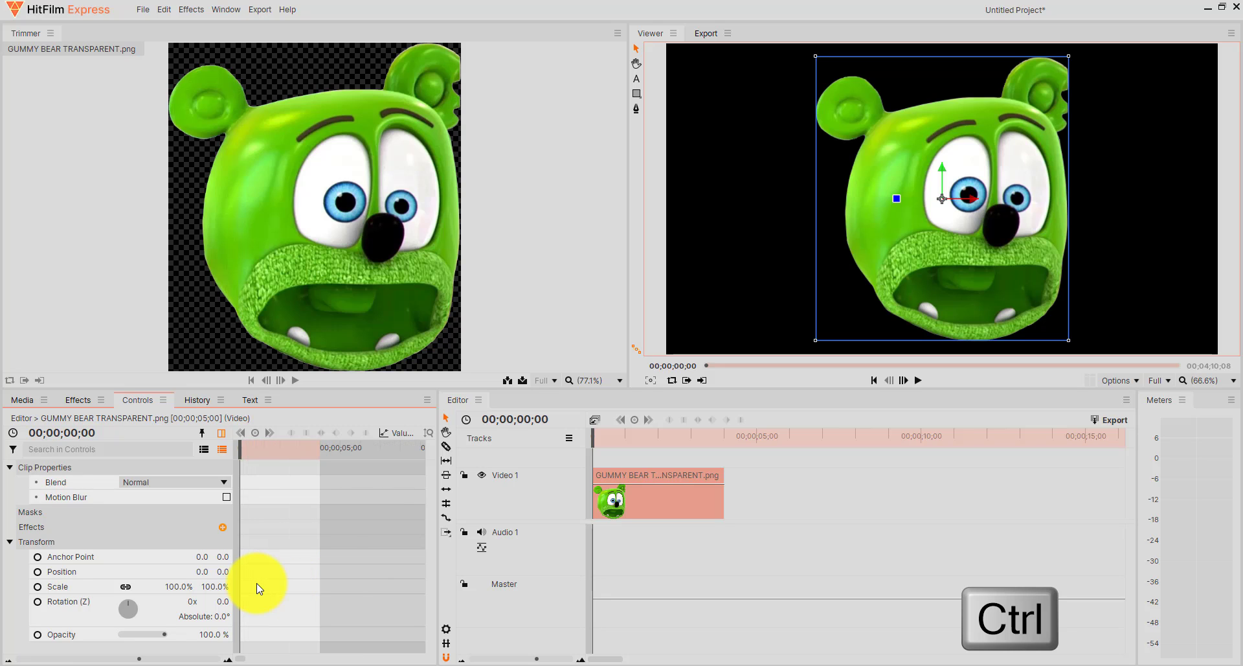
pyautogui.scroll(2, 257, 589)
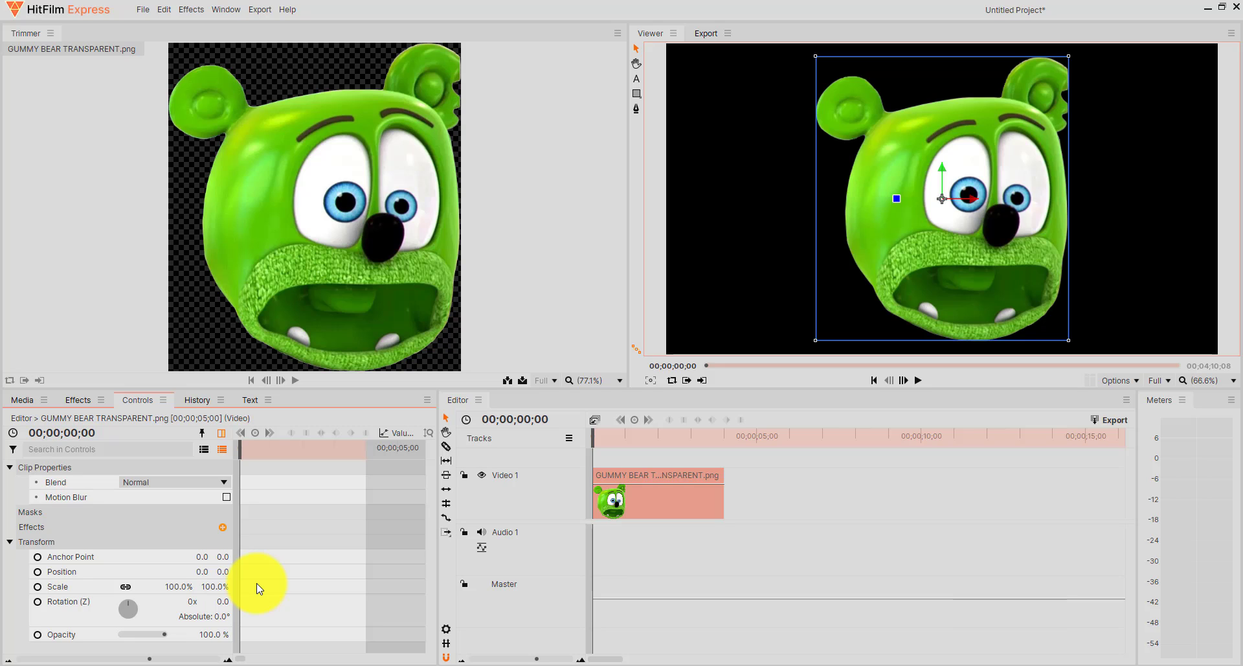
pyautogui.scroll(2, 259, 587)
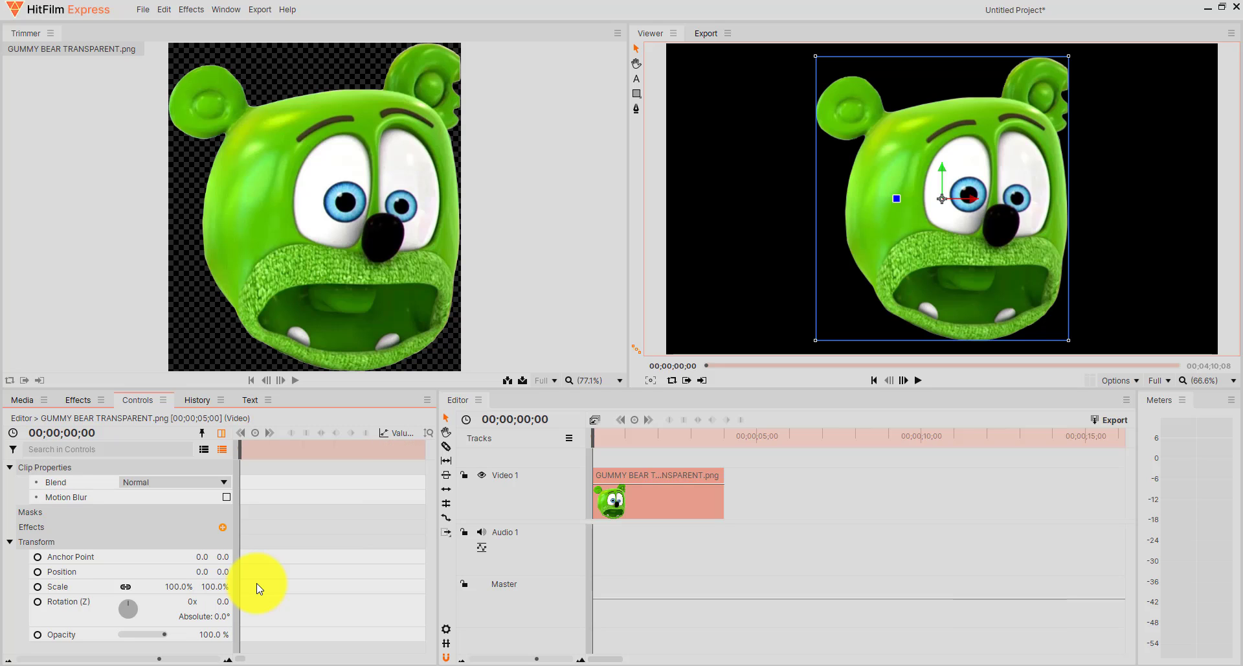
pyautogui.click(235, 659)
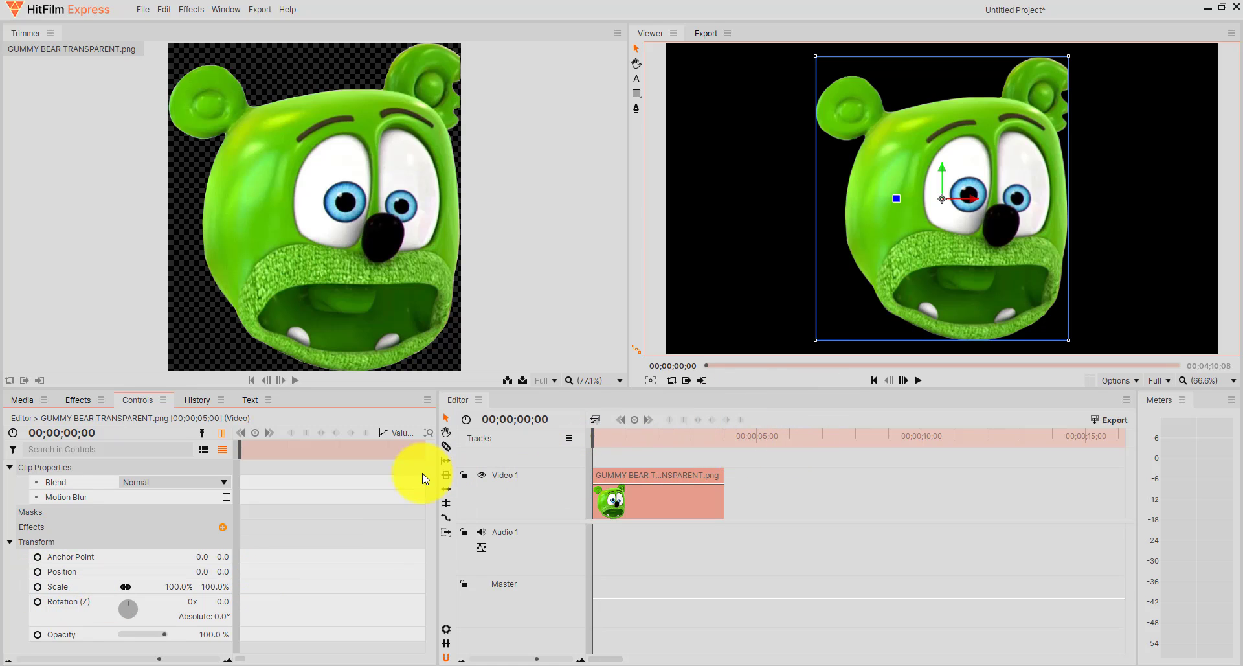
pyautogui.click(37, 586)
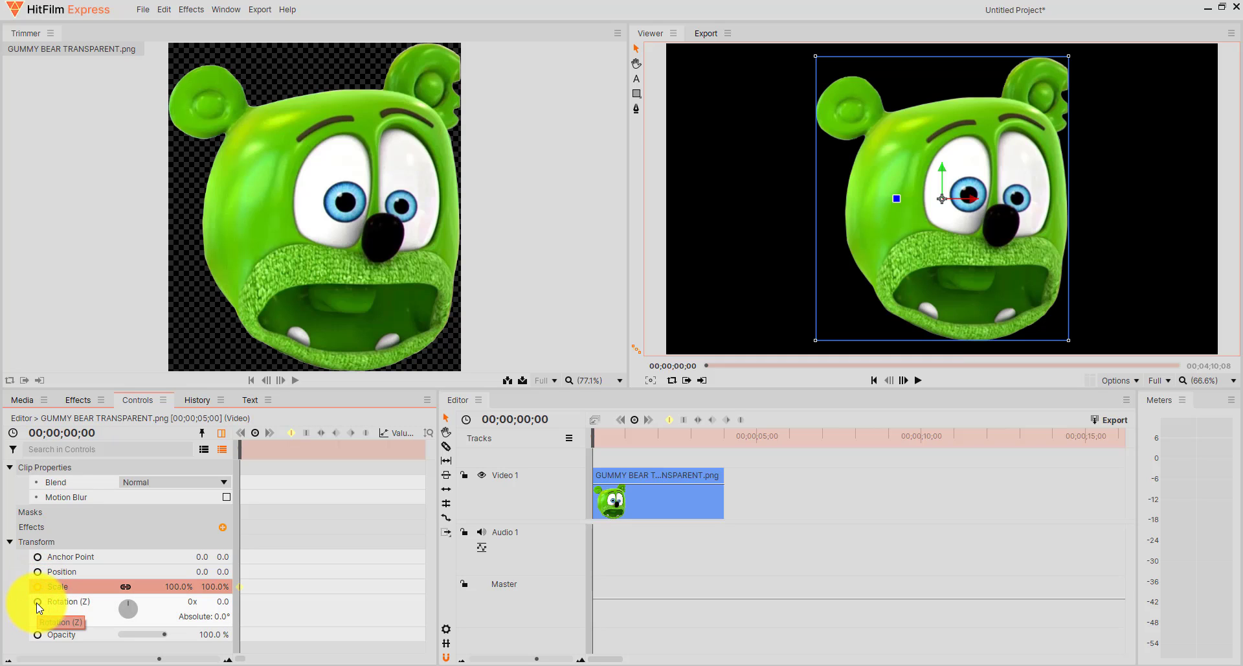
pyautogui.rightClick(37, 605)
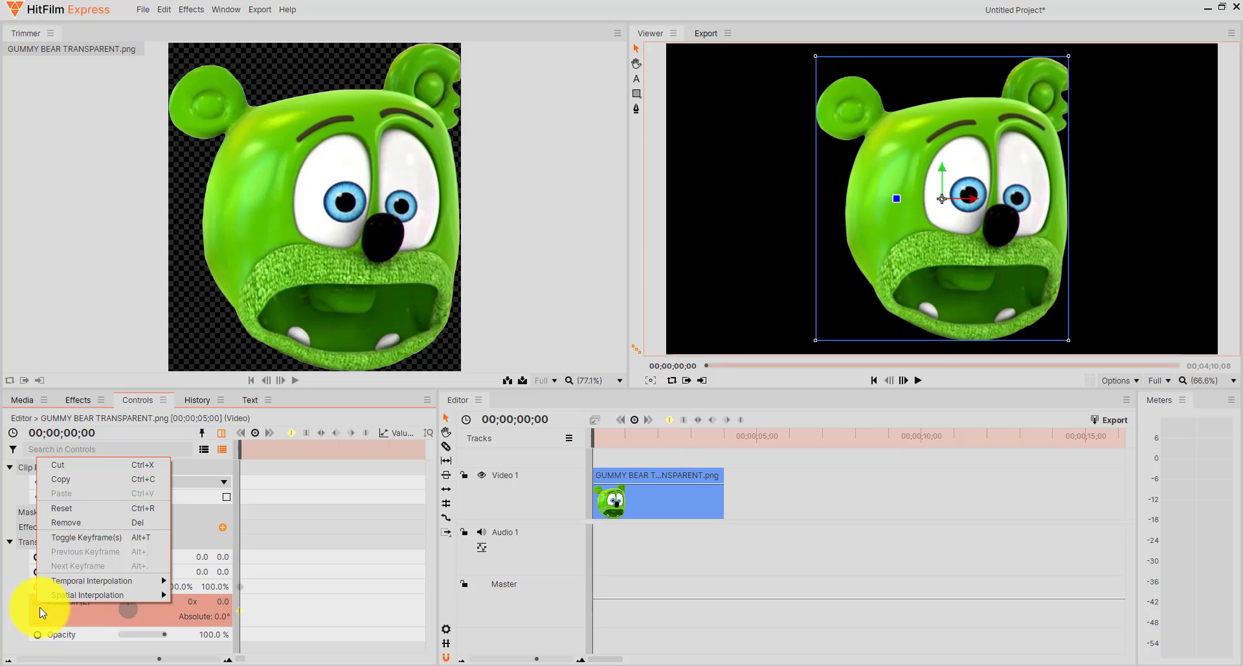
pyautogui.click(40, 606)
pyautogui.click(39, 603)
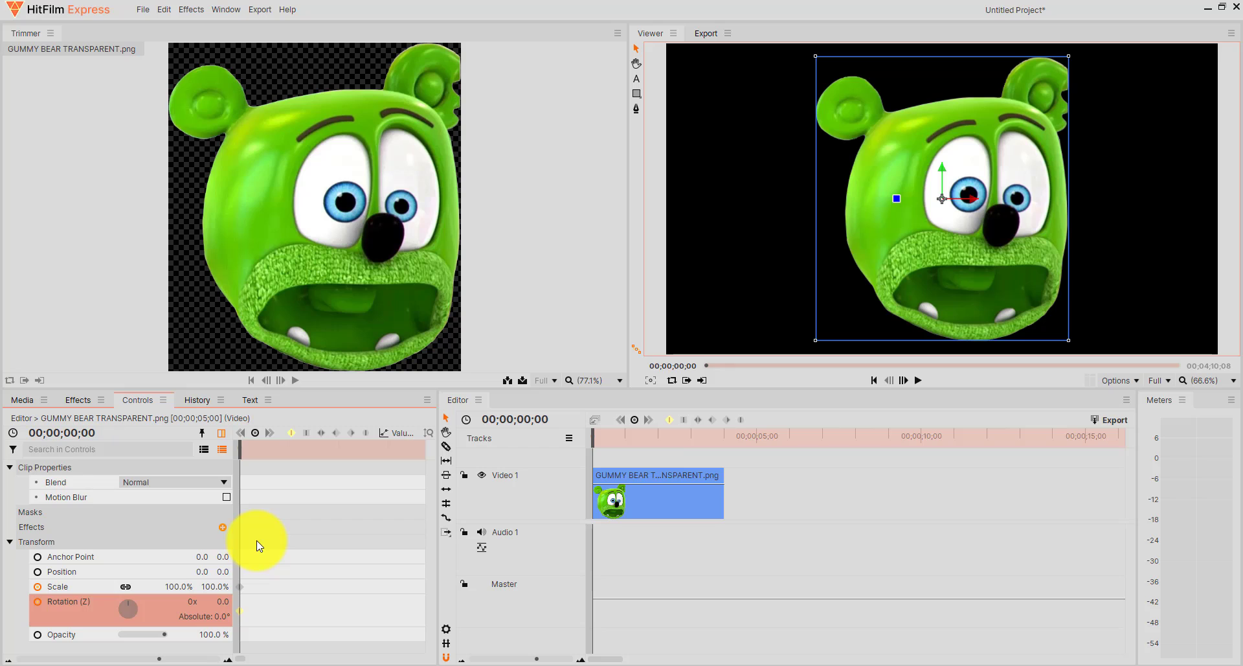
# Add a Scale keyframe of 335% at 00;00;02;00 so the bear's face fills the frame.
pyautogui.click(71, 435)
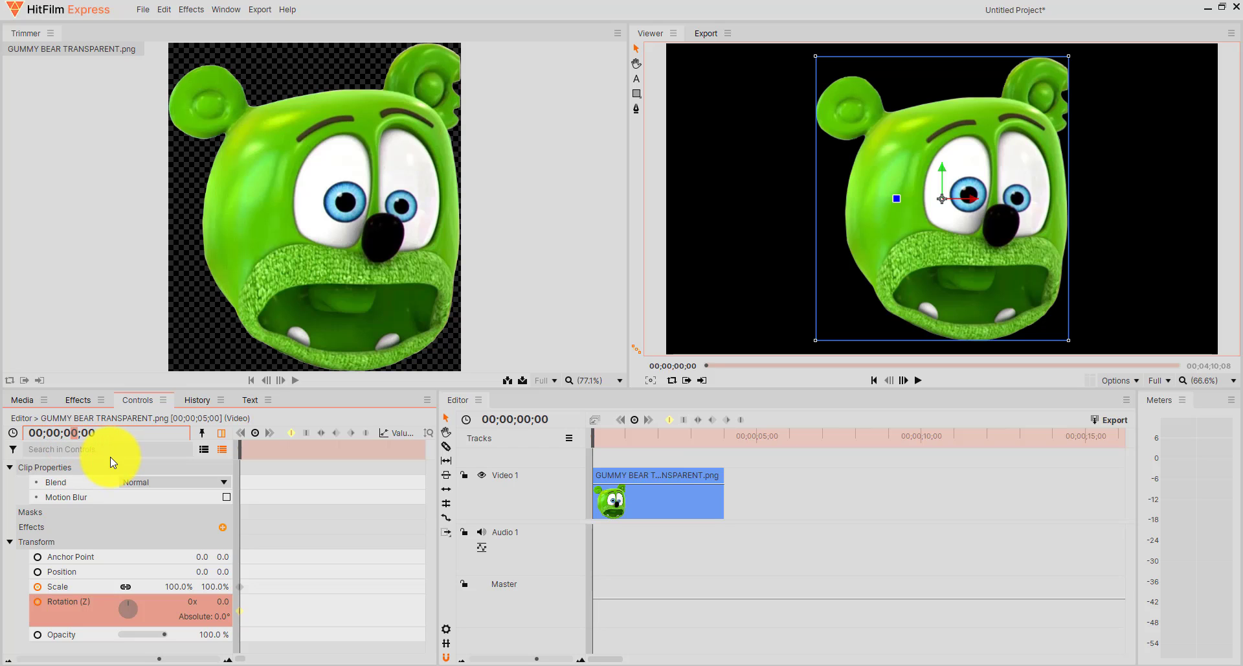
pyautogui.write('2')
pyautogui.press('Return')
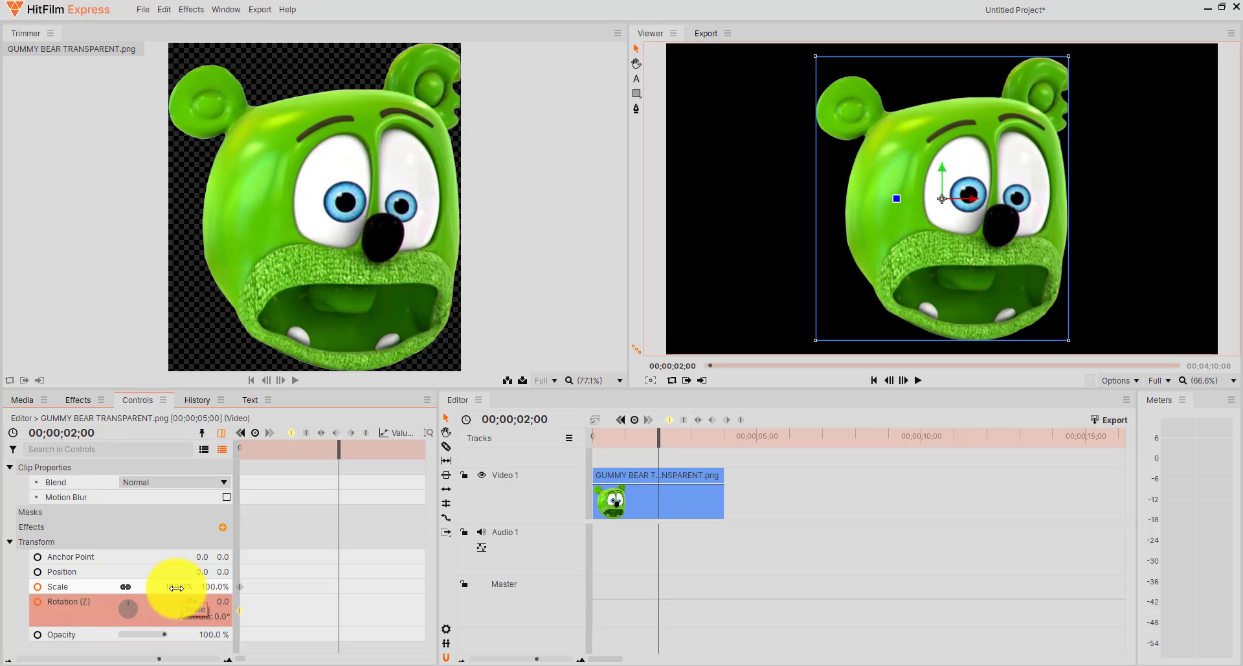
pyautogui.moveTo(174, 586); pyautogui.dragTo(176, 586)
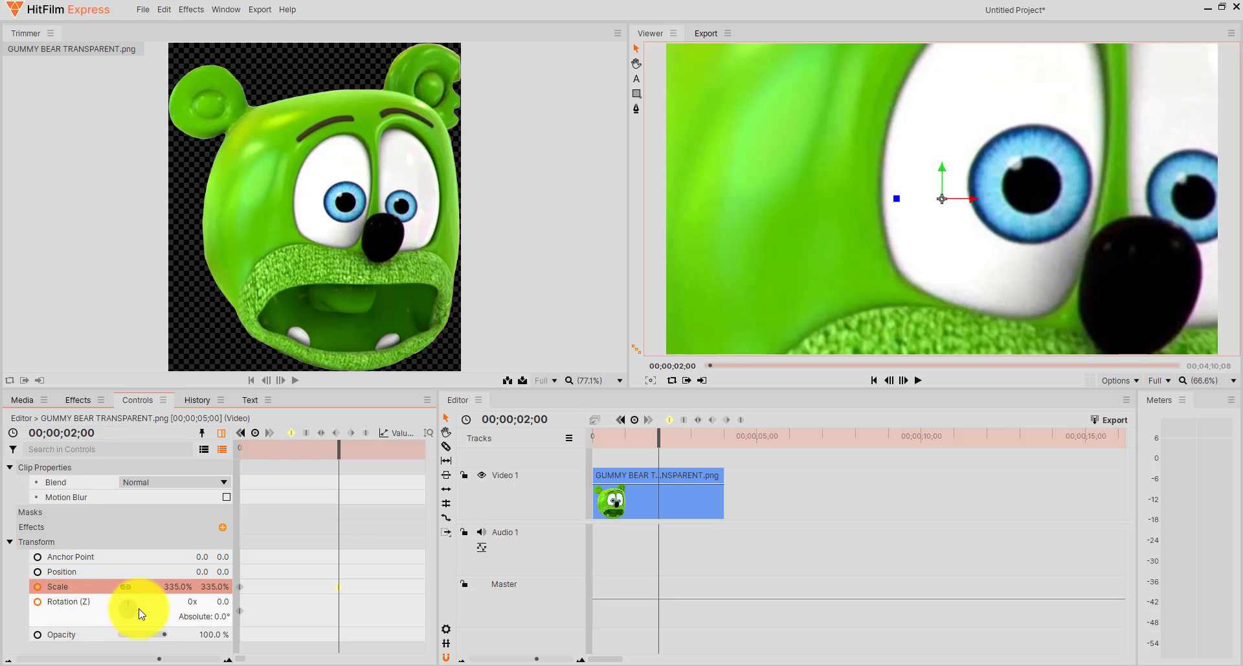
# Set Rotation (Z) to one full turn, 1x 0.0°, at the 2-second keyframe.
pyautogui.moveTo(126, 604)
pyautogui.mouseDown()
pyautogui.moveTo(143, 616)
pyautogui.moveTo(122, 615)
pyautogui.moveTo(127, 599)
pyautogui.mouseUp()
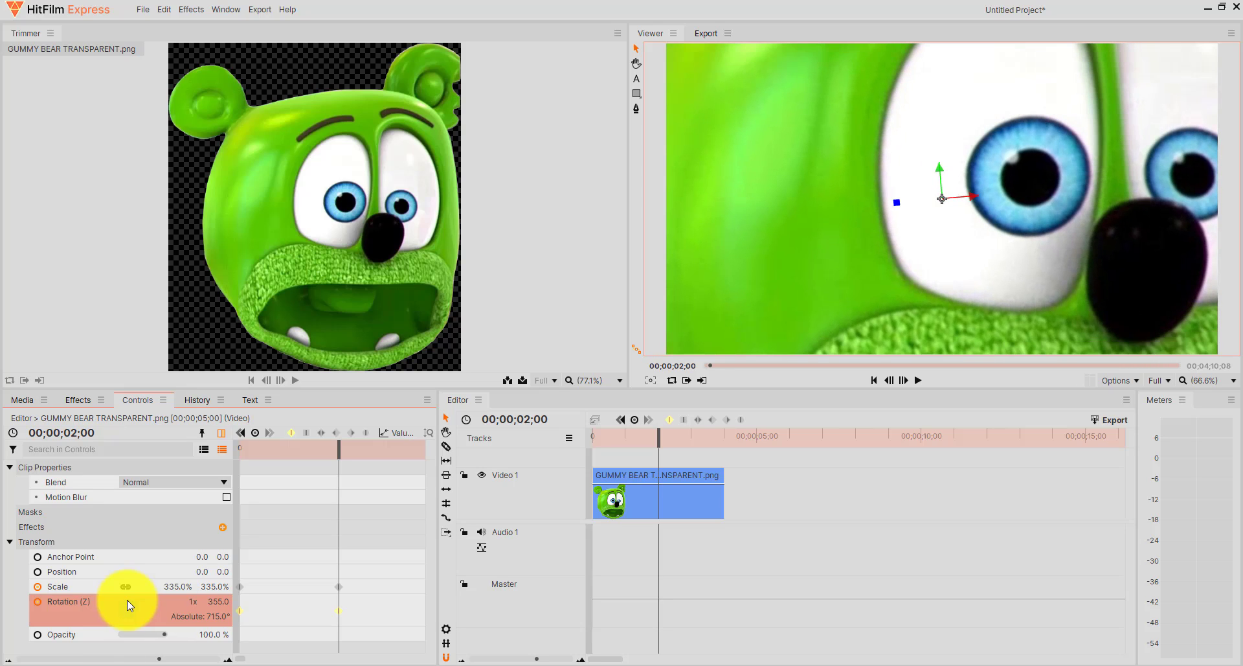
pyautogui.click(217, 602)
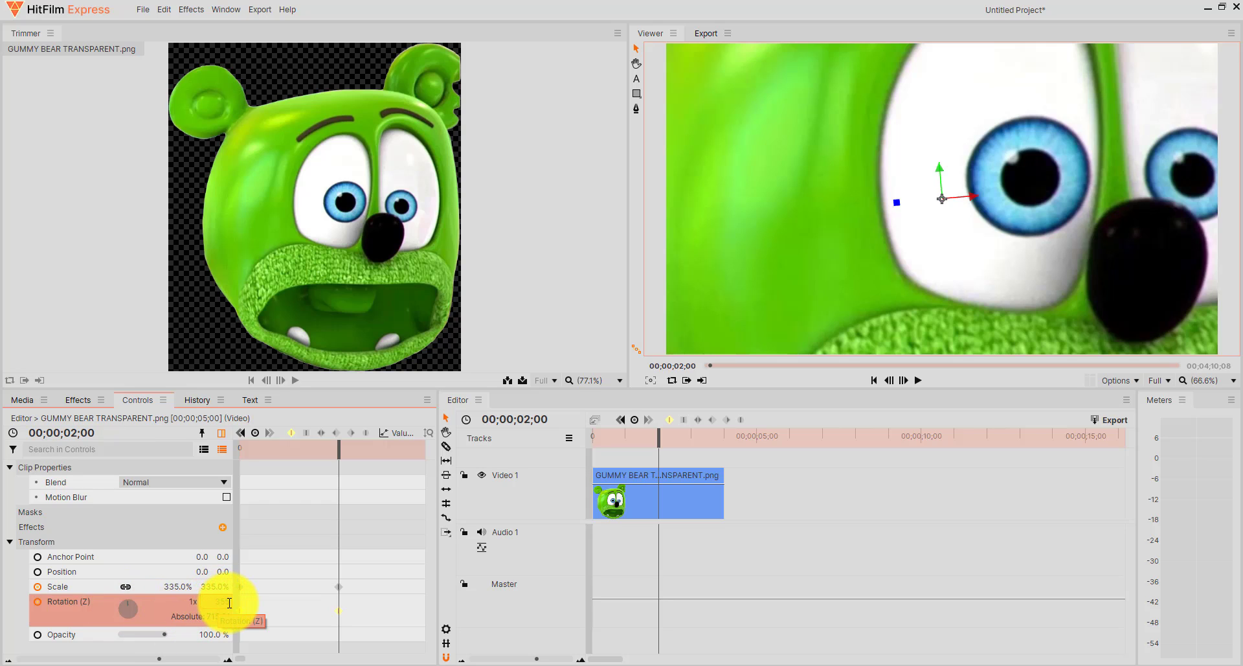
pyautogui.click(217, 603)
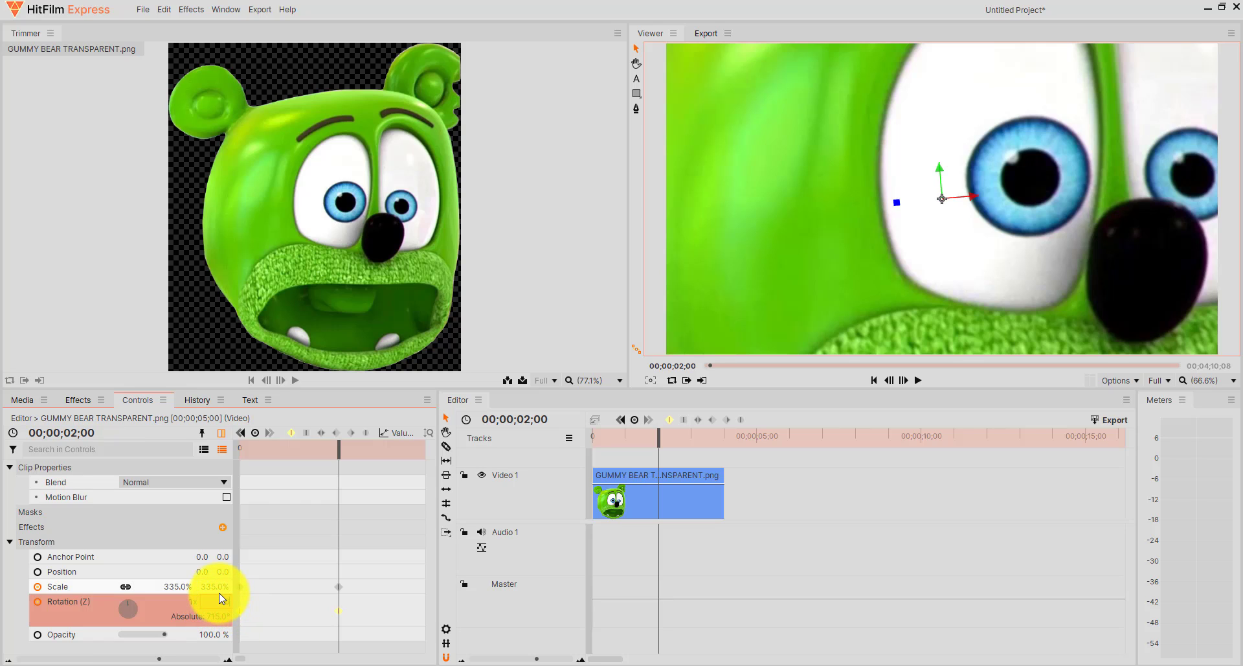
pyautogui.press('Return')
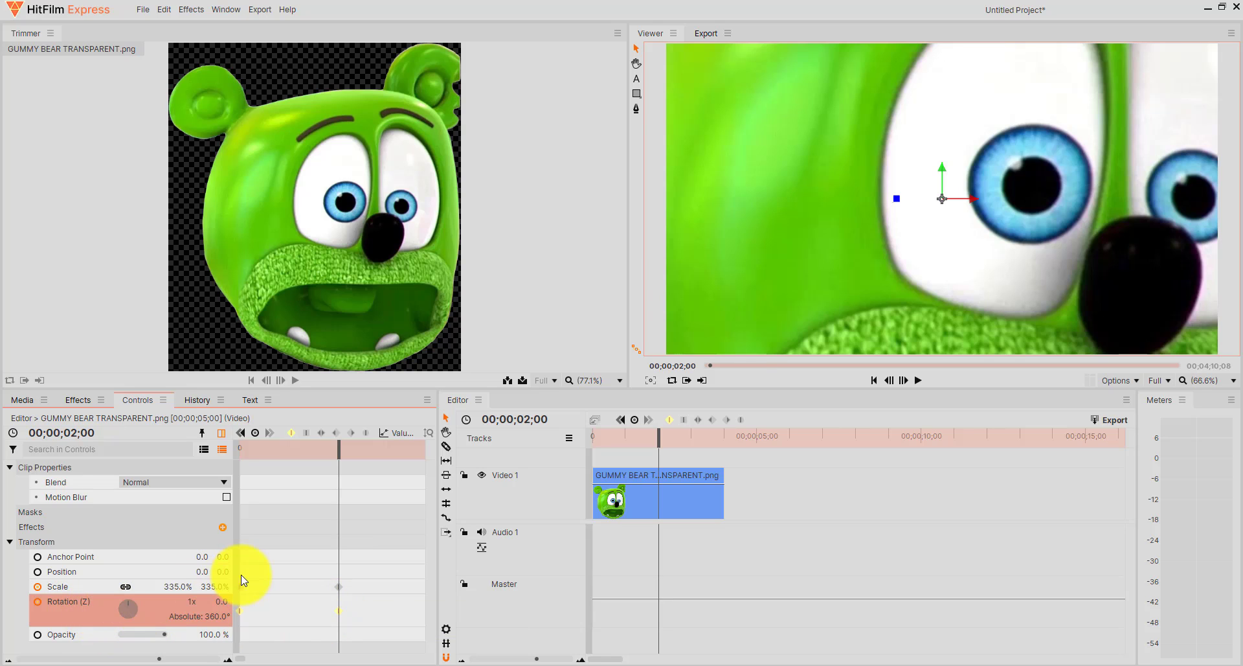
# Add a Rotation (Z) keyframe of 0x 0.0° to the gummy bear clip at 00;00;04;00.
pyautogui.click(77, 433)
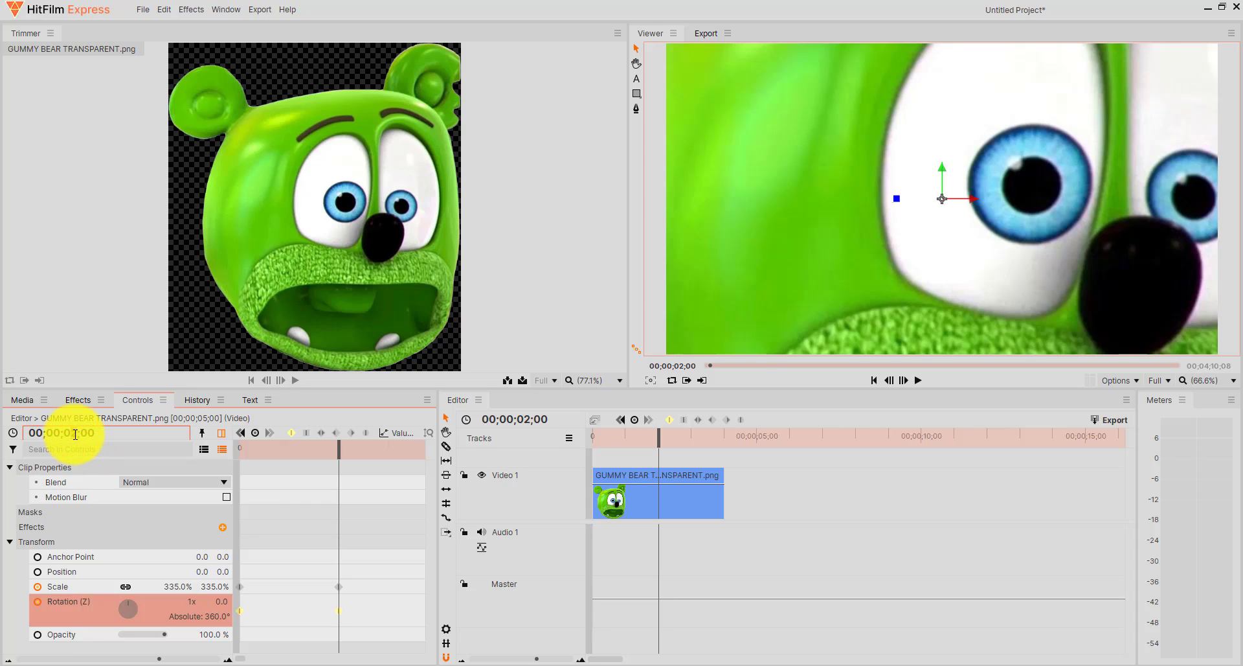
pyautogui.click(218, 570)
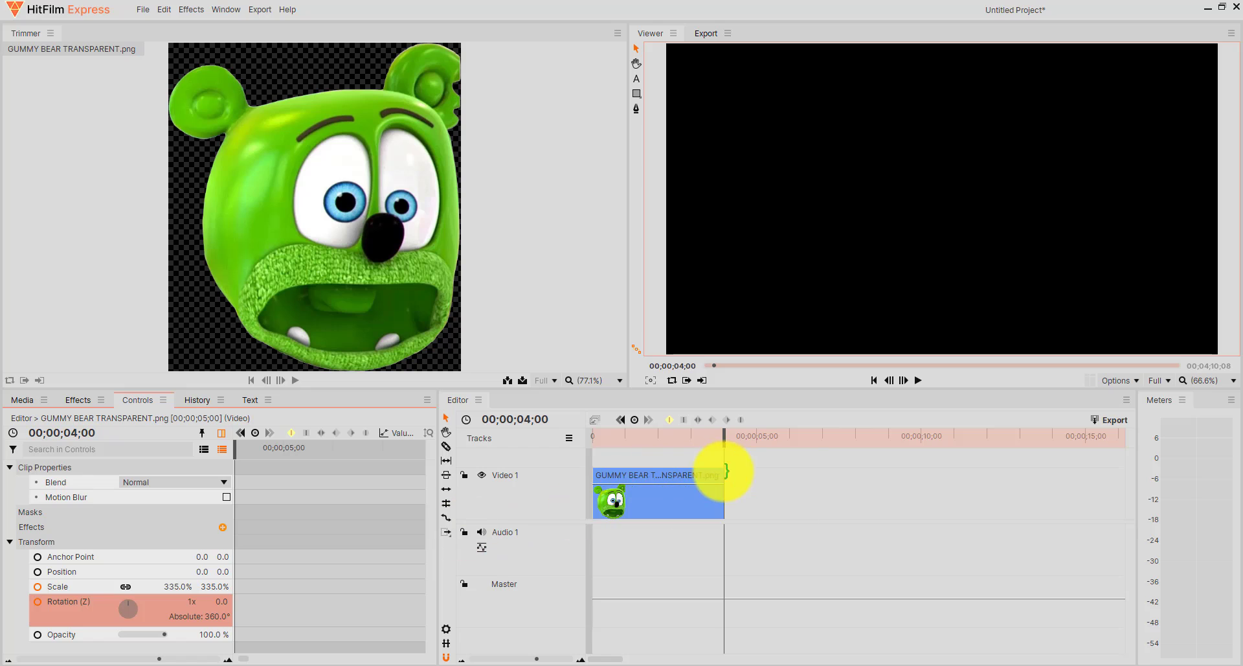
pyautogui.click(190, 604)
pyautogui.click(191, 602)
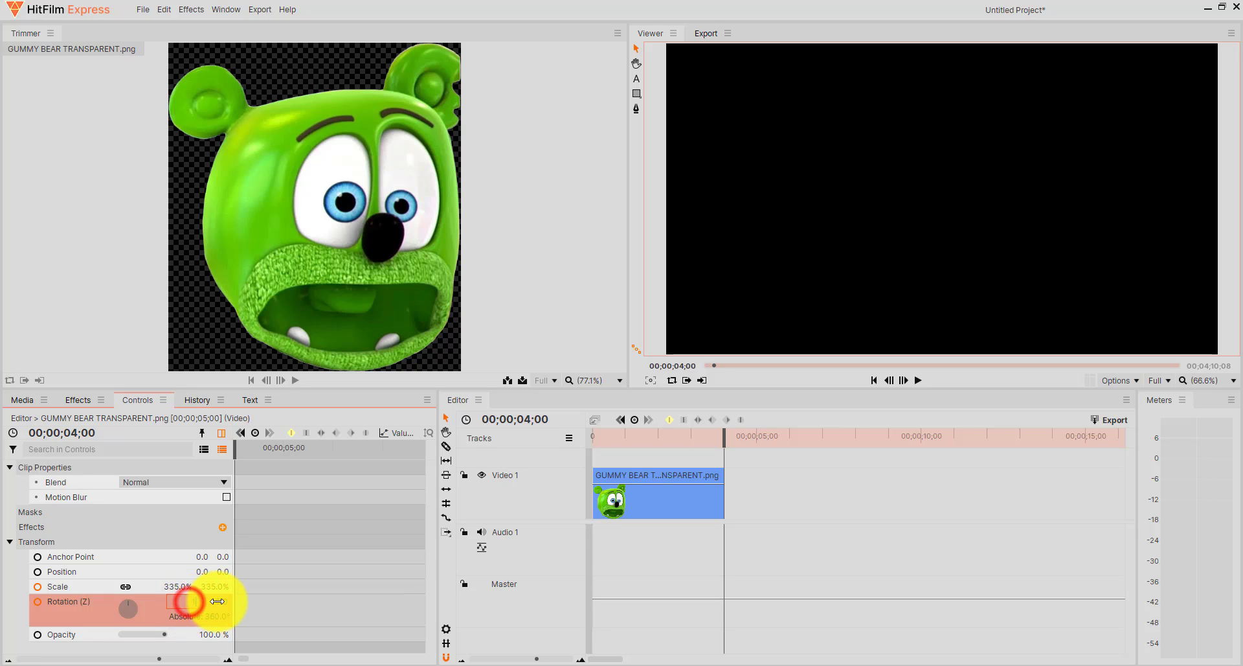
pyautogui.moveTo(189, 603); pyautogui.dragTo(211, 602)
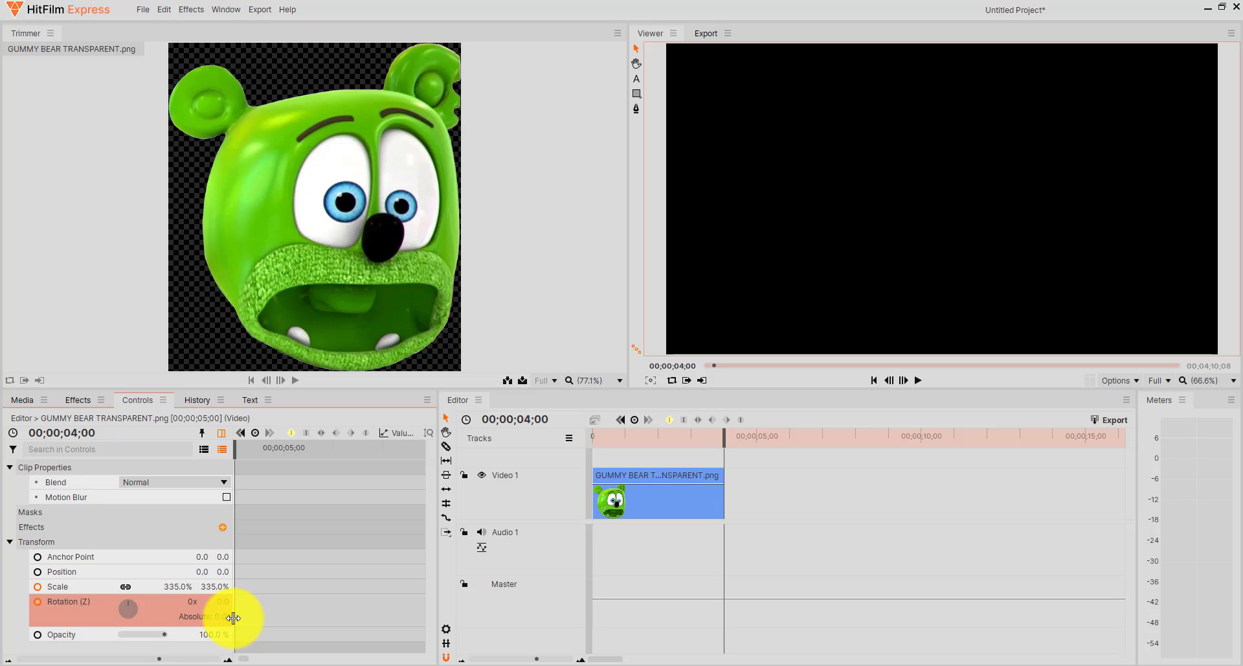
# Set the clip's Scale to 100% at the 4-second keyframe.
pyautogui.click(169, 587)
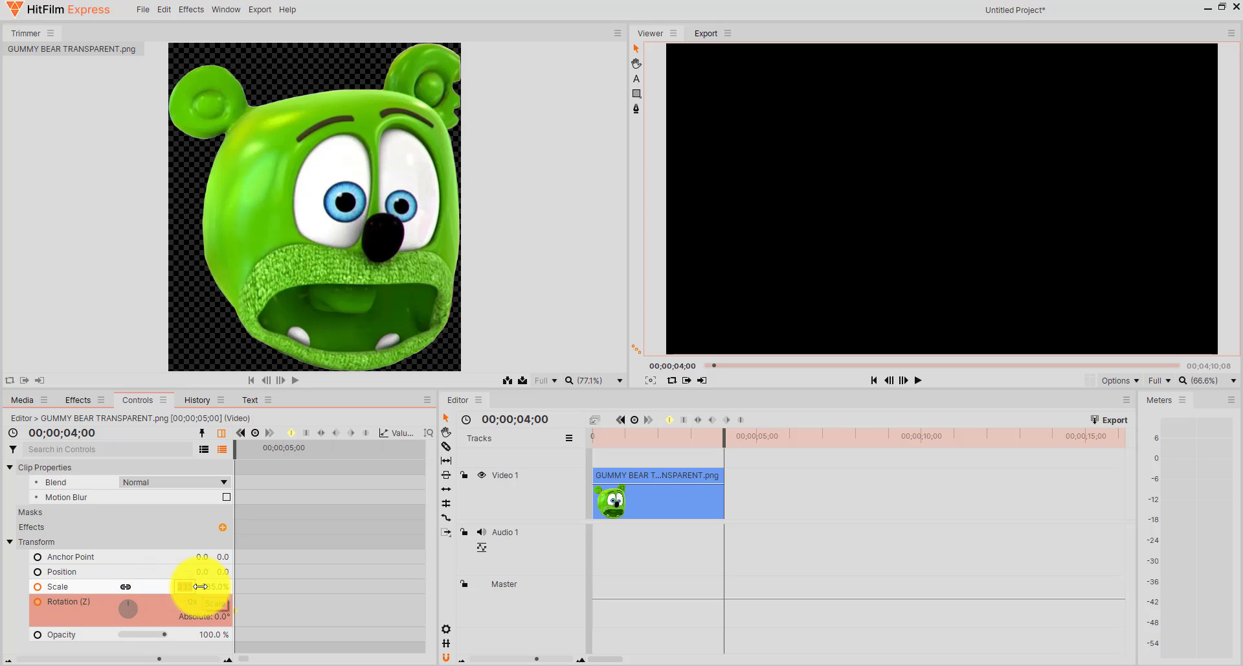
pyautogui.write('100')
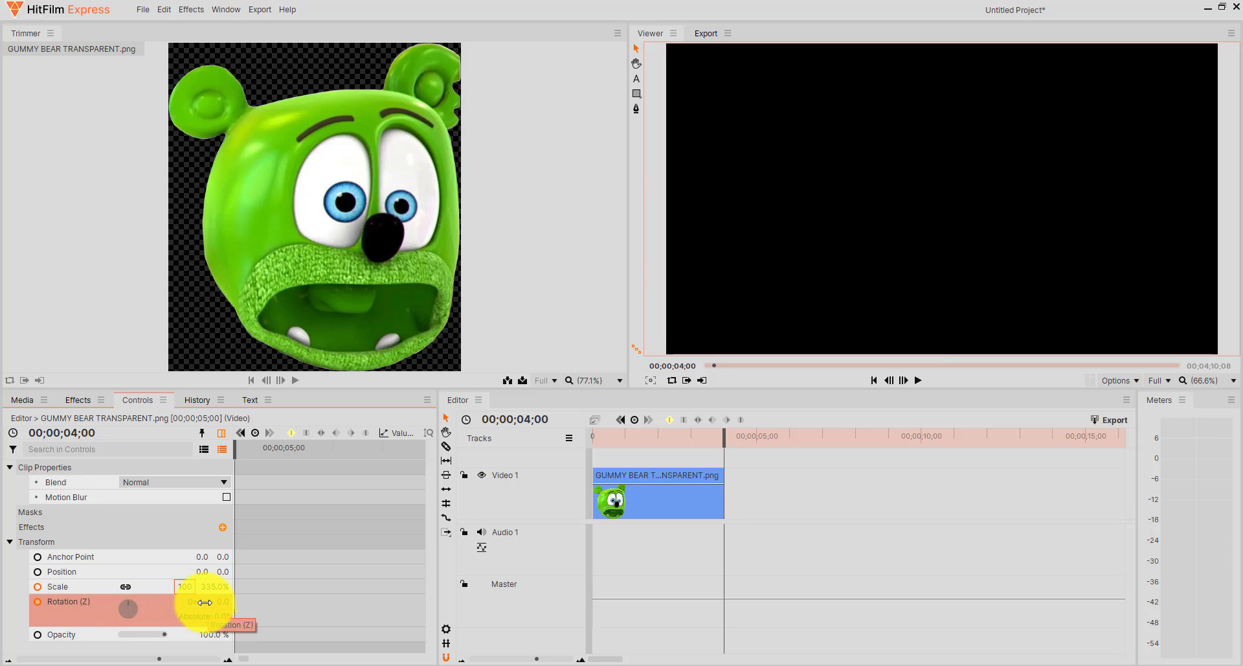
pyautogui.press('Return')
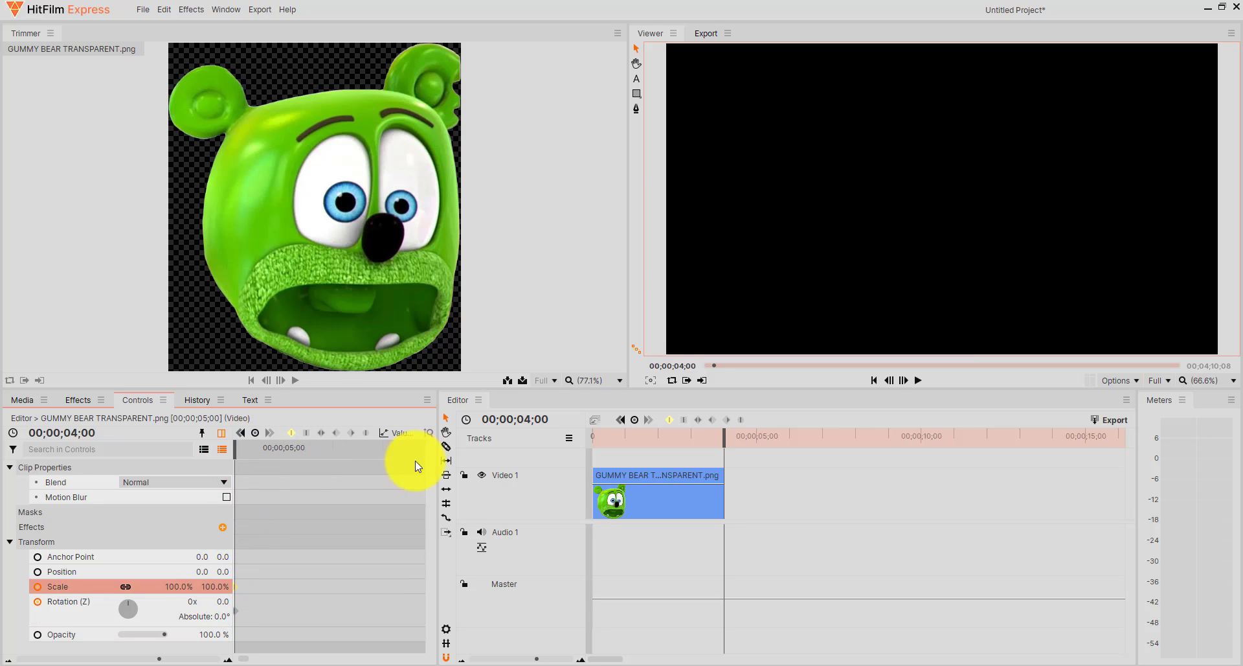
# Play and scrub through the gummy bear clip to review the scale and rotation animation, stopping at 00;00;02;00.
pyautogui.moveTo(726, 436); pyautogui.dragTo(570, 430)
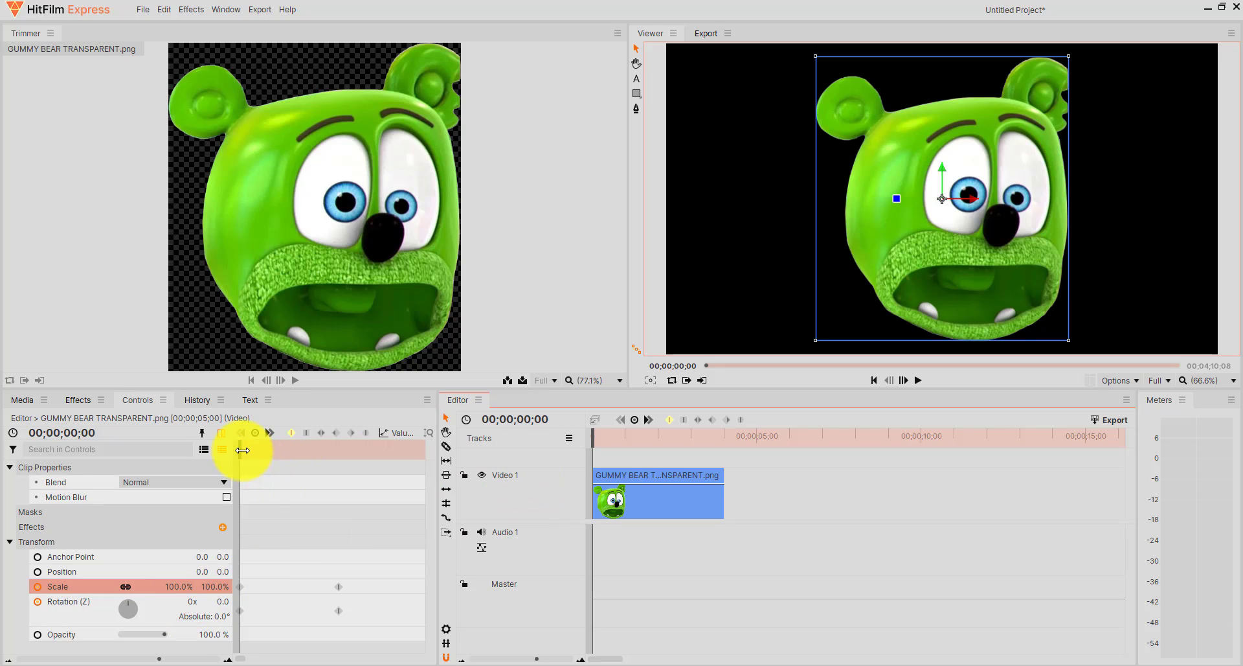
pyautogui.moveTo(242, 450); pyautogui.dragTo(339, 470)
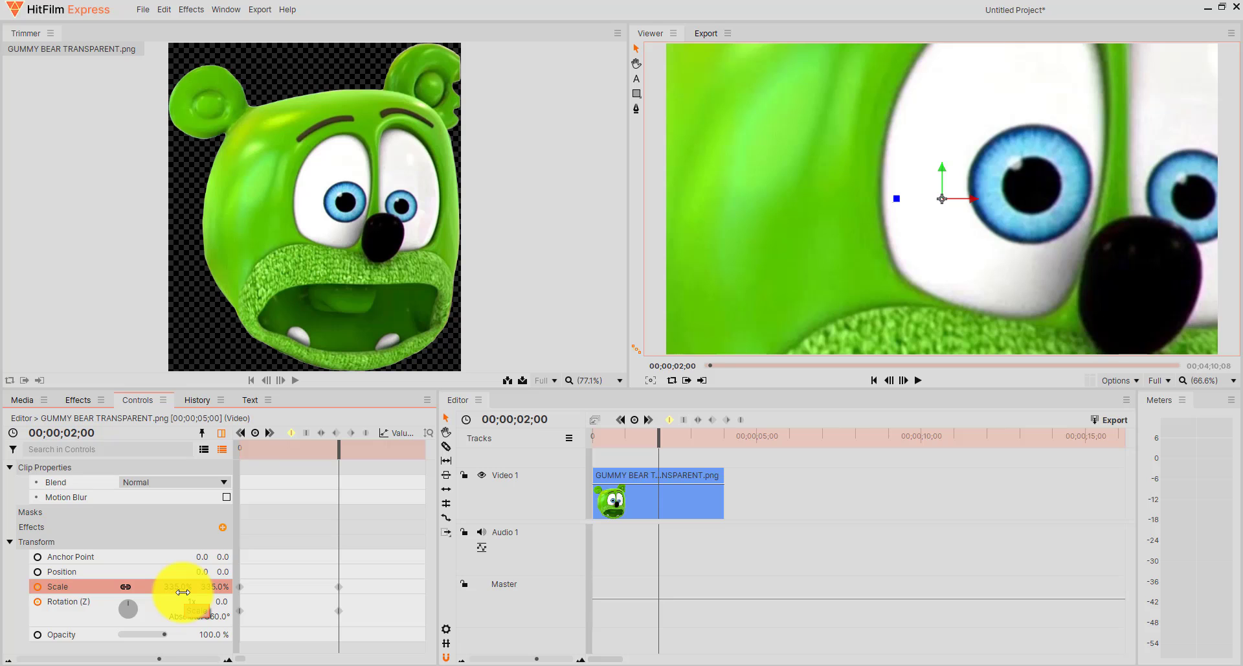
pyautogui.moveTo(333, 453); pyautogui.dragTo(347, 505)
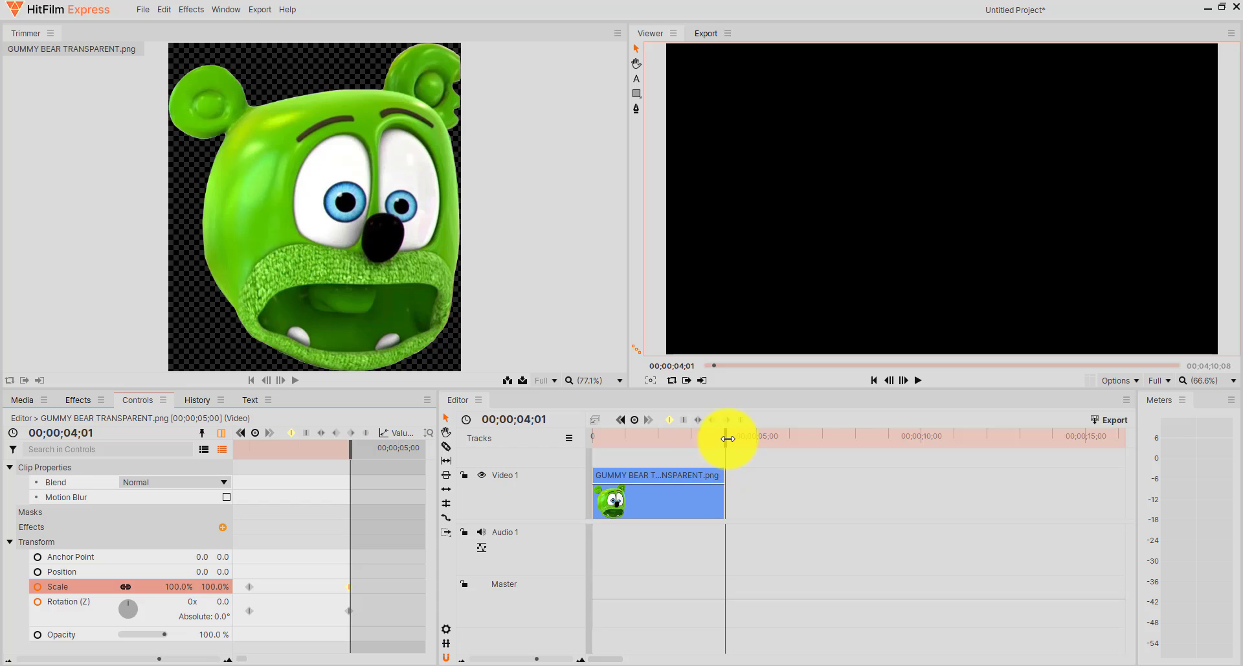
pyautogui.moveTo(728, 439); pyautogui.dragTo(577, 421)
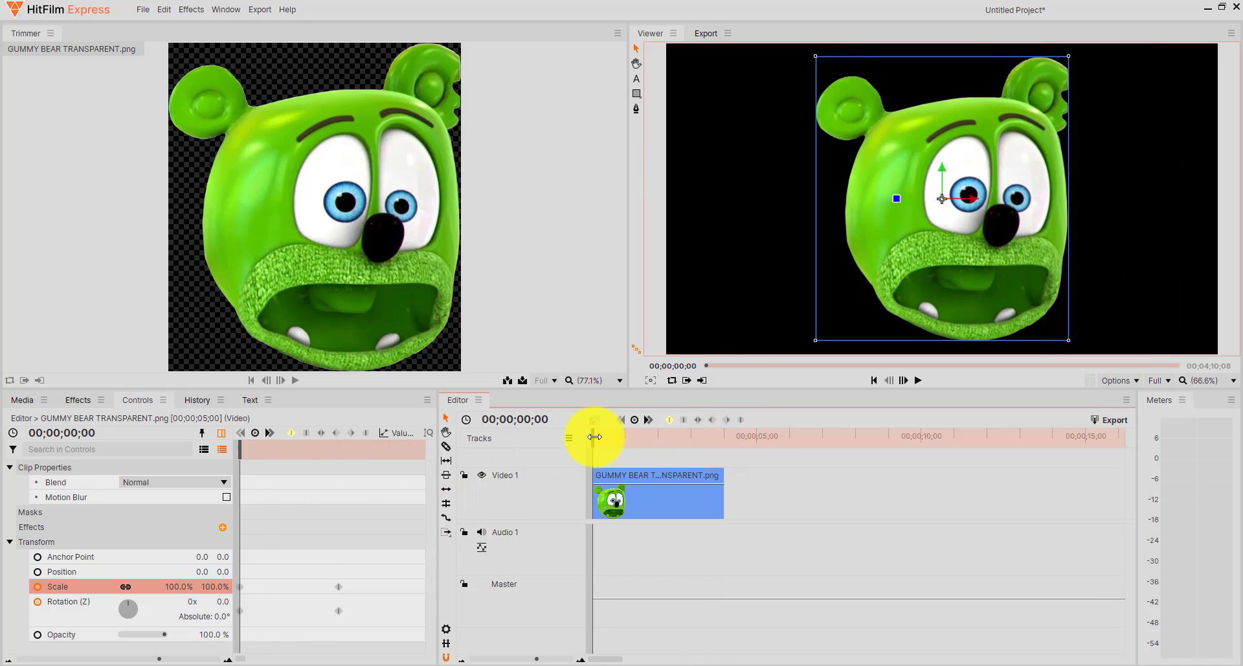
pyautogui.press('space')
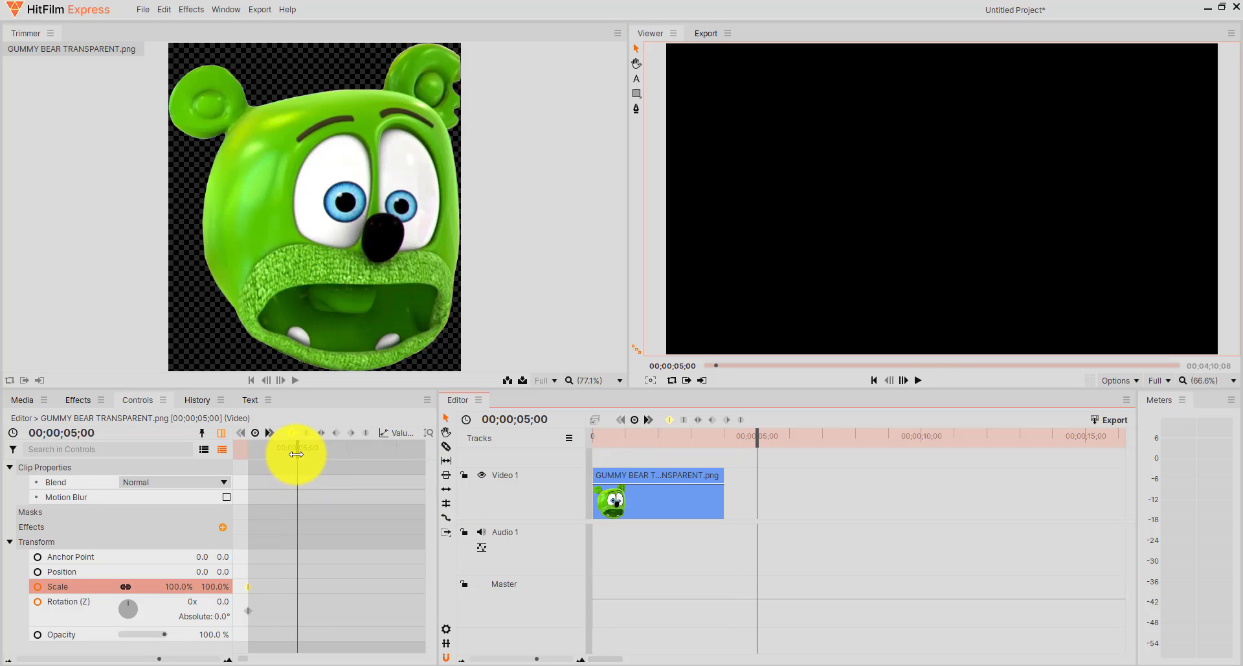
pyautogui.moveTo(296, 454); pyautogui.dragTo(329, 472)
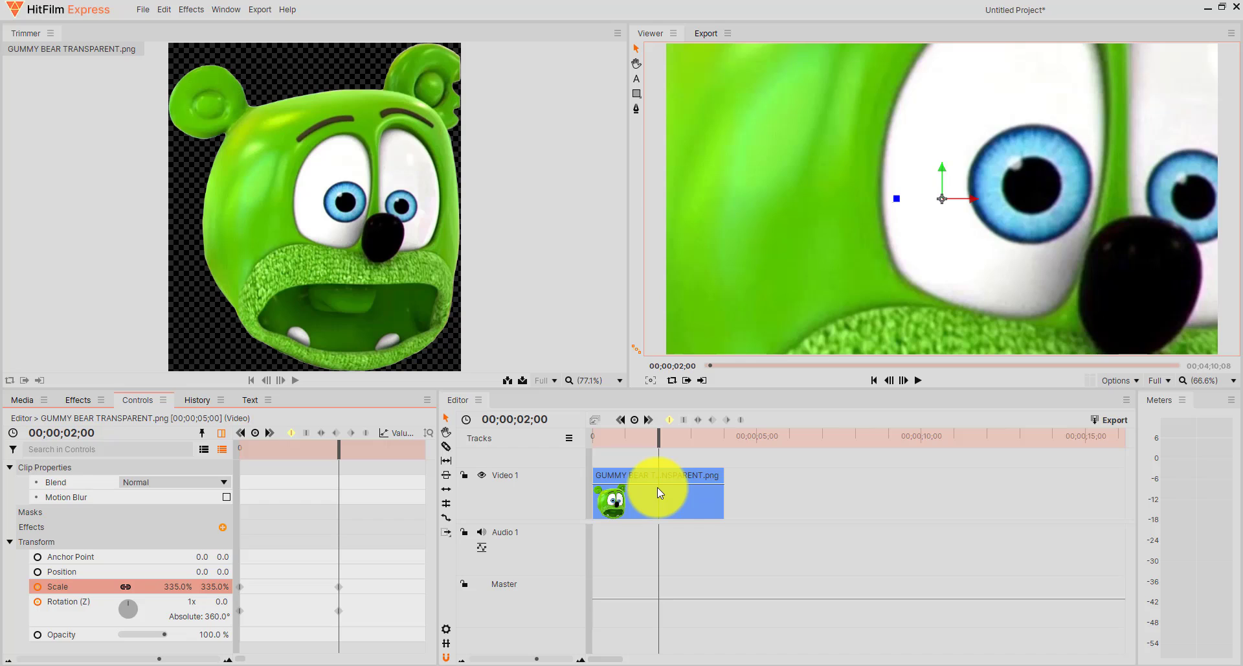
# Add the contents of the editor timeline to the export queue.
pyautogui.moveTo(658, 485)
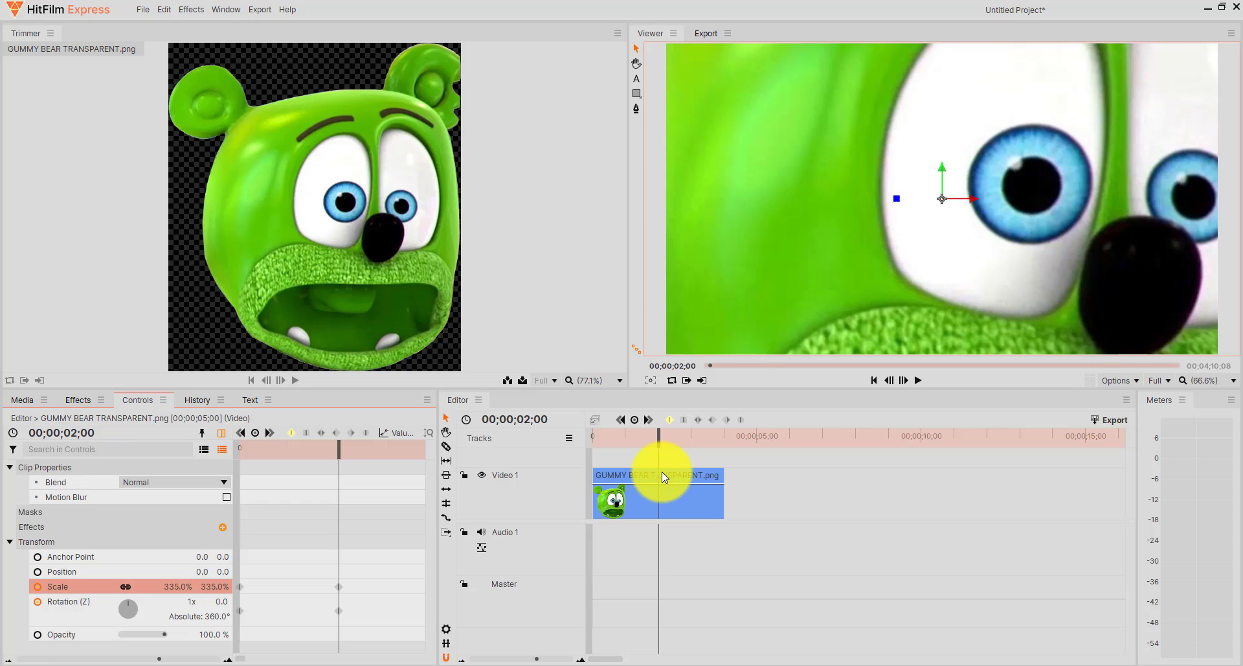
pyautogui.click(1124, 420)
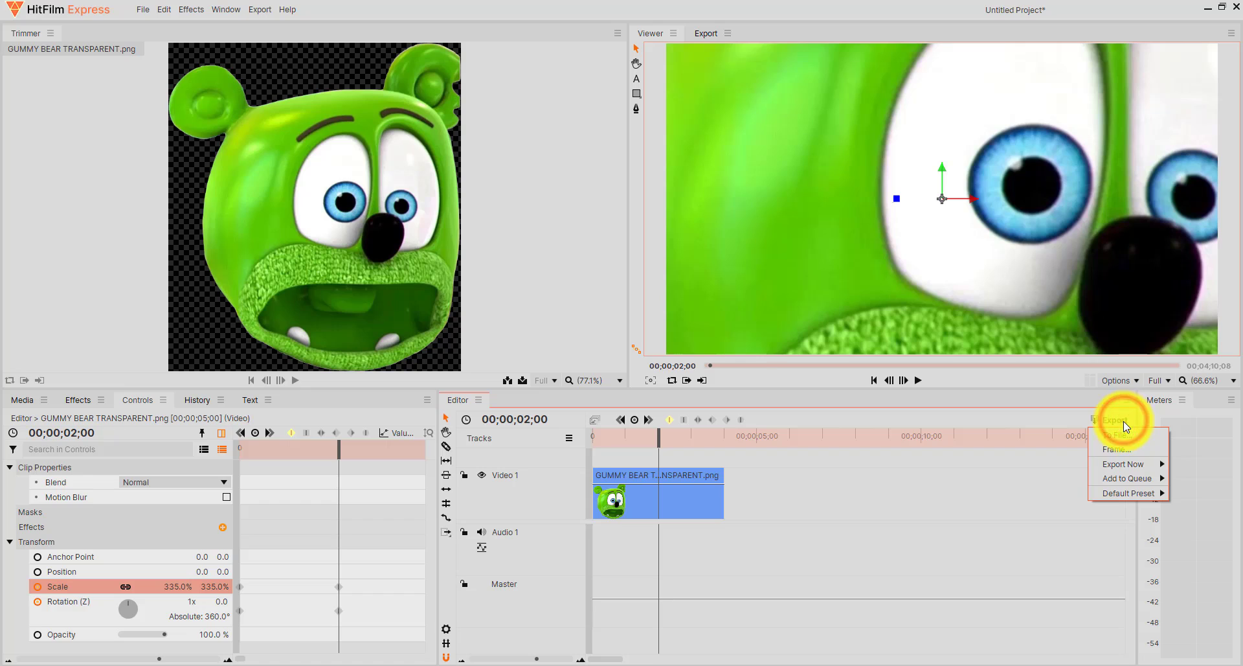
pyautogui.moveTo(1125, 477)
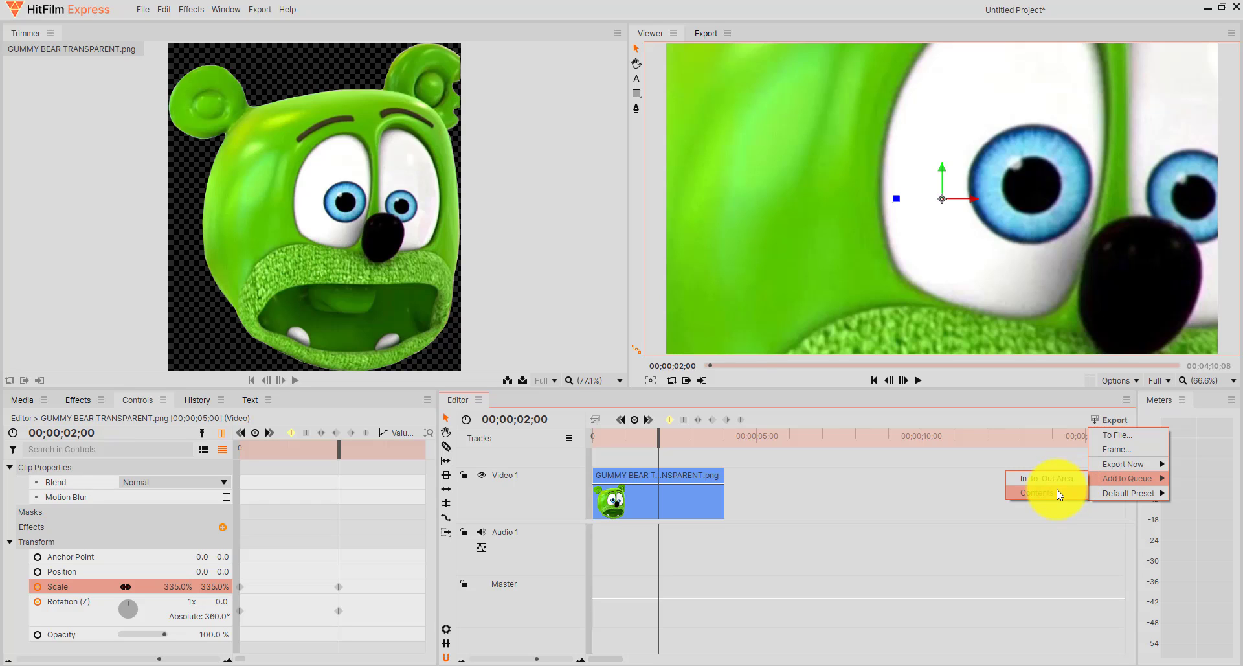
pyautogui.click(1055, 491)
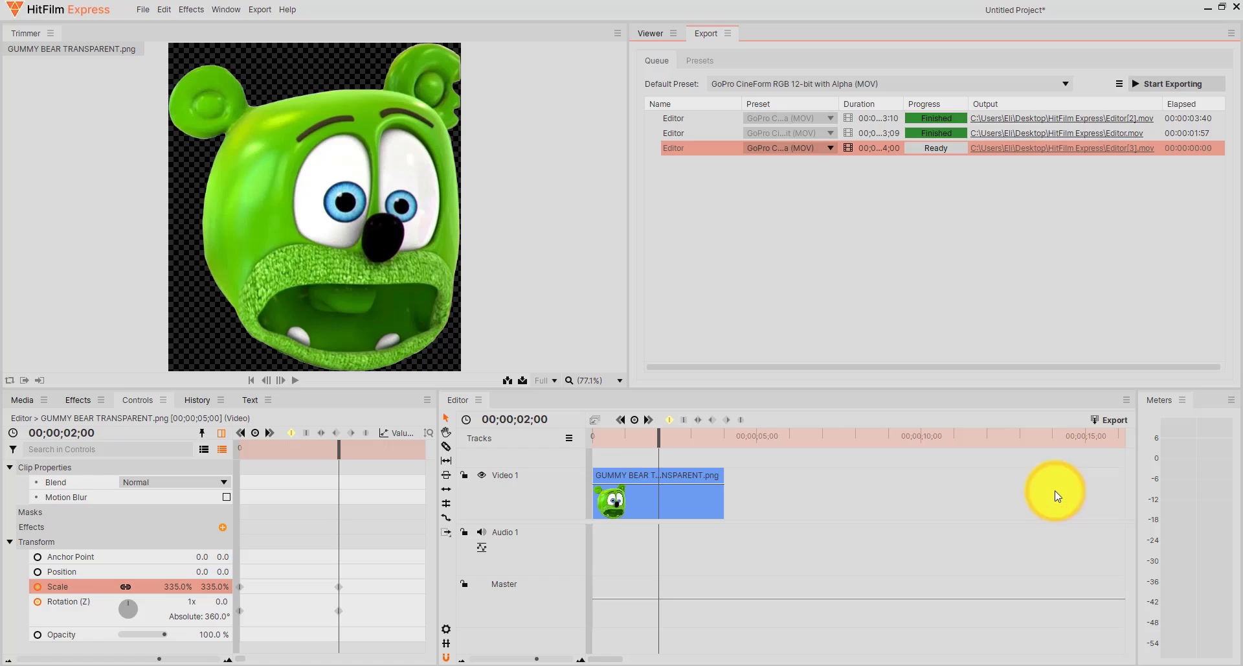
# Assign the Uncompressed AVI with Alpha preset to the newly queued 4-second export and start exporting.
pyautogui.click(828, 150)
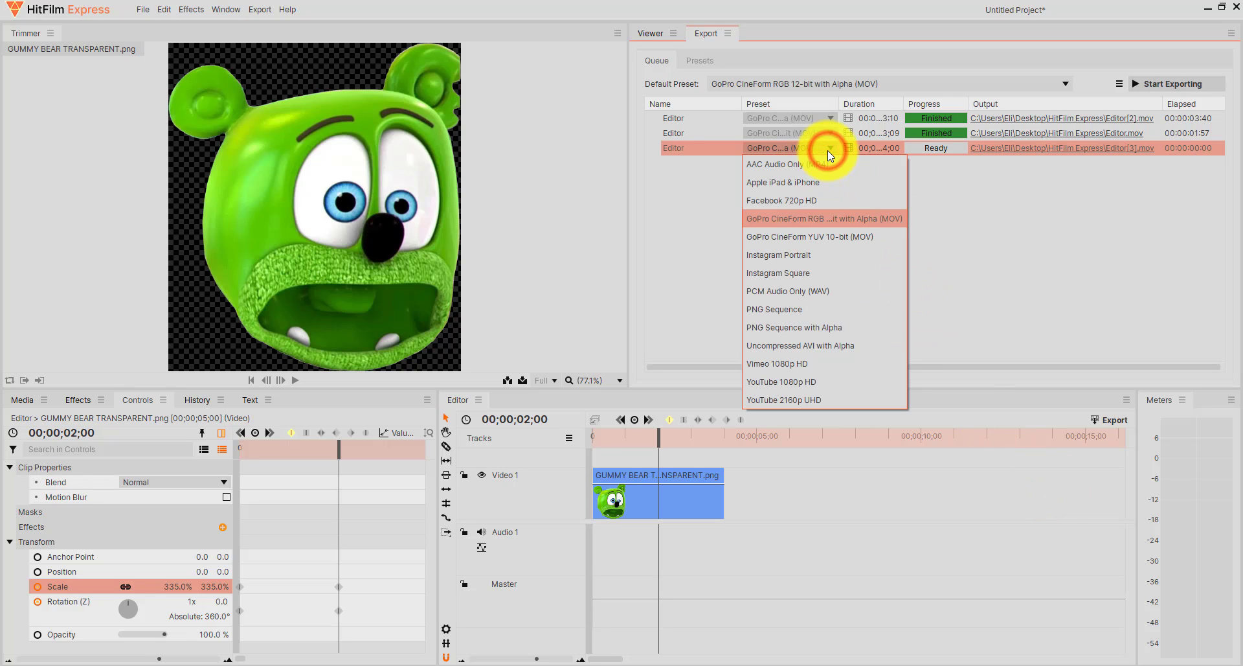
pyautogui.click(803, 347)
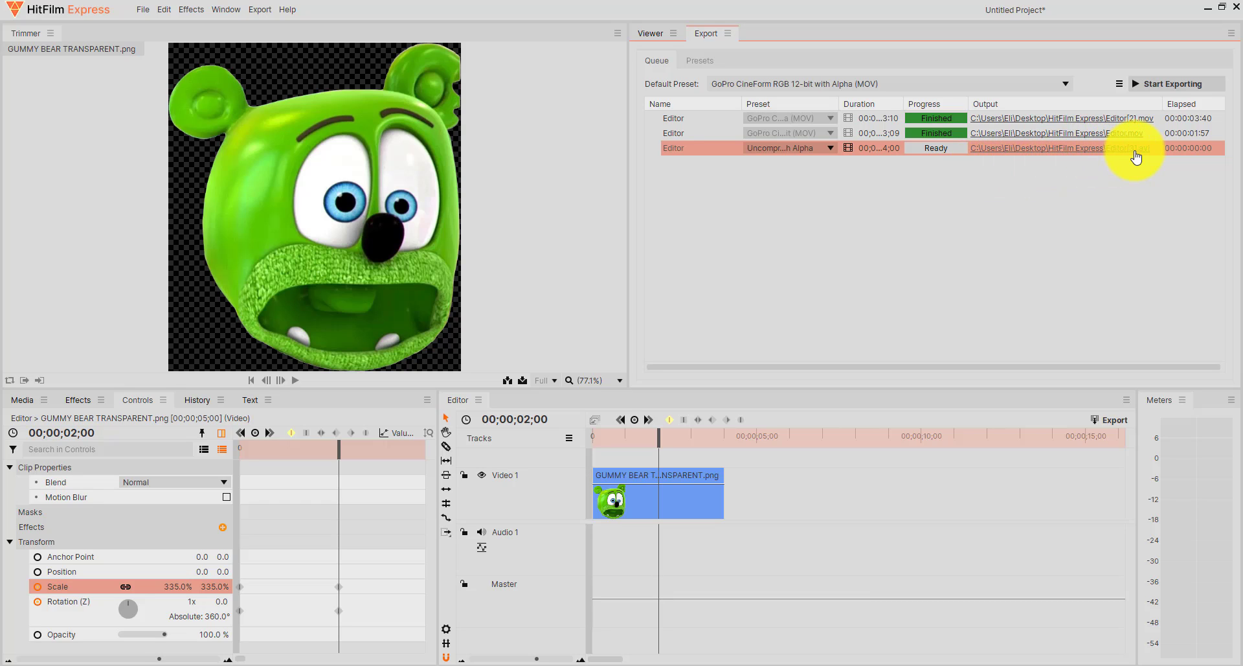
pyautogui.click(1171, 83)
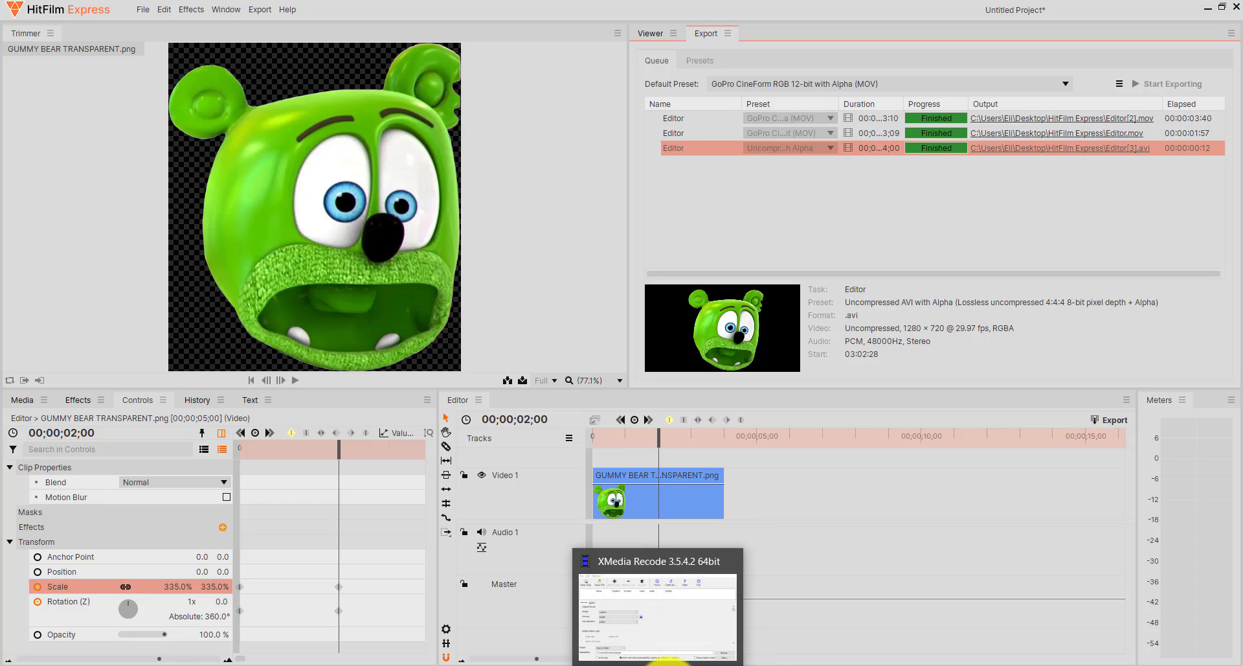
# Switch to XMedia Recode and bring up its dialog for opening a media file.
pyautogui.click(665, 663)
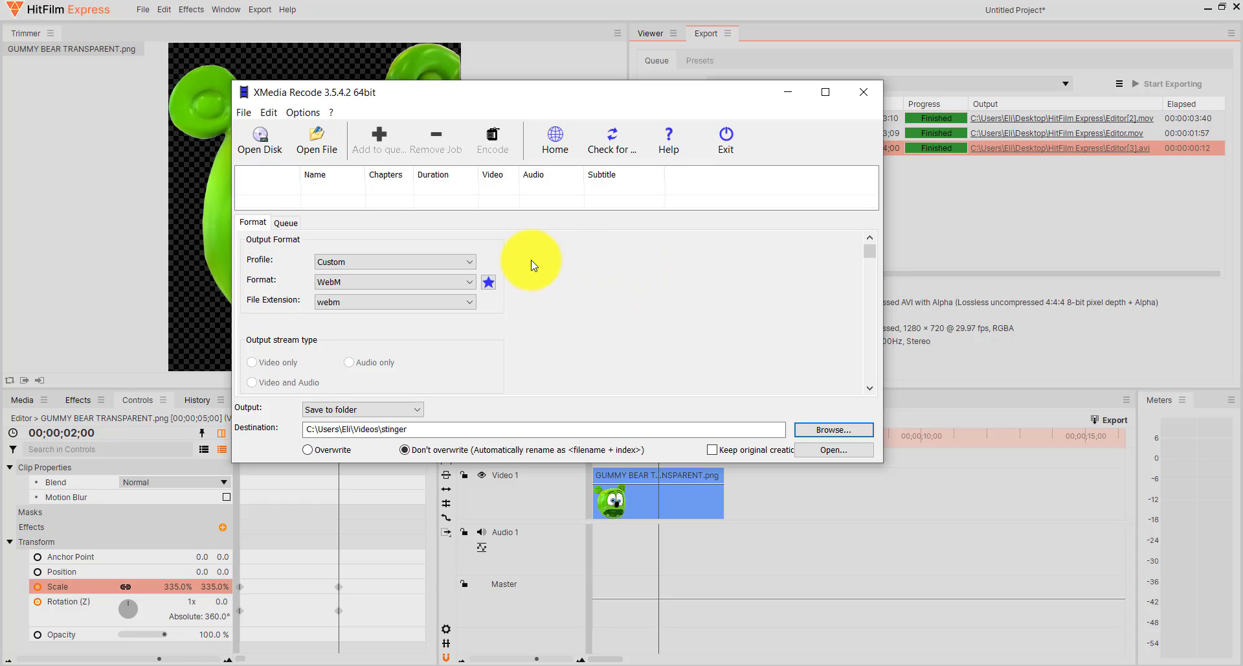
pyautogui.click(327, 145)
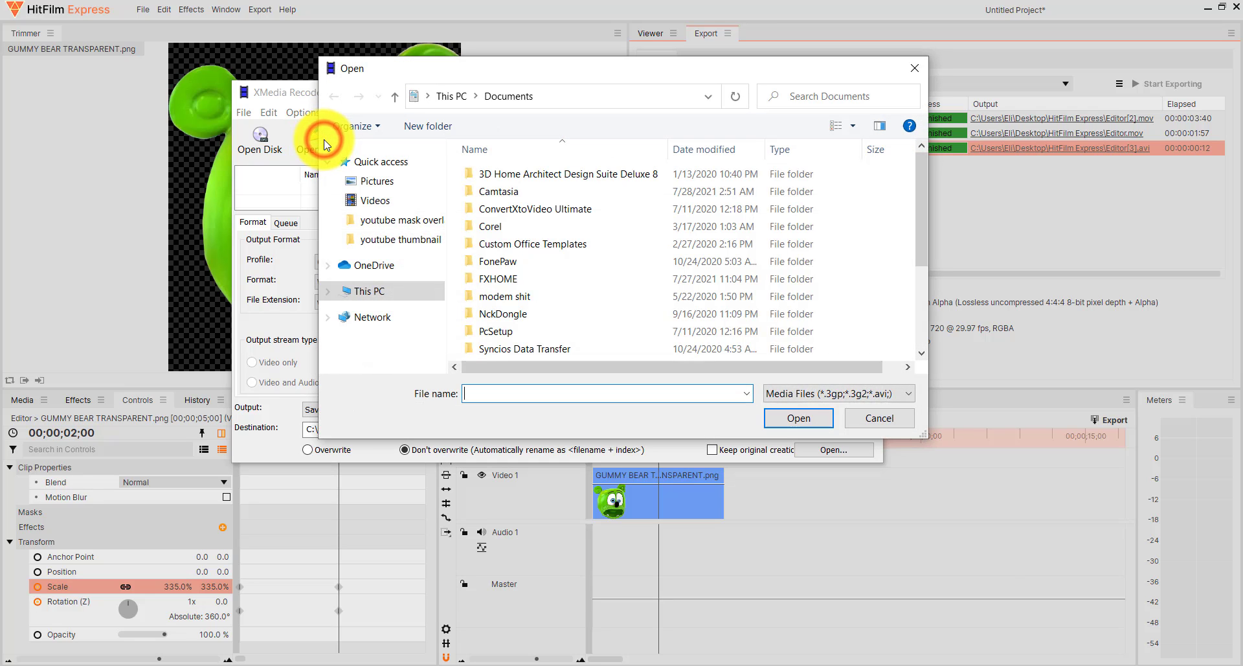
pyautogui.click(584, 91)
pyautogui.rightClick(581, 92)
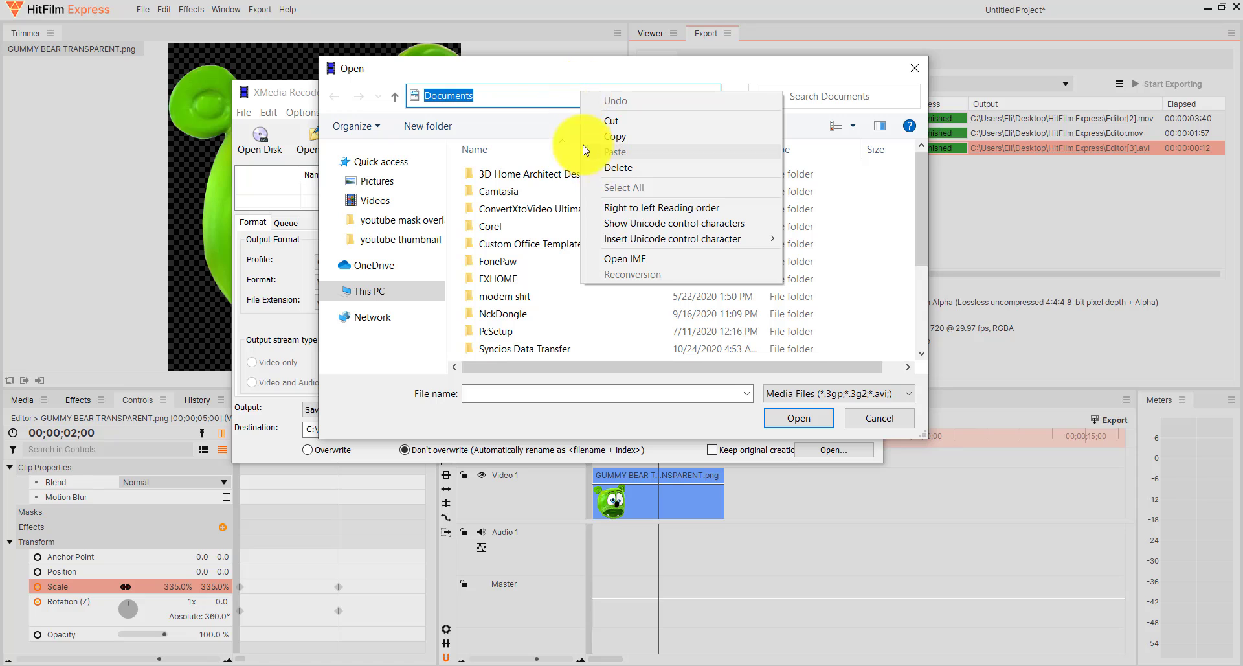
pyautogui.click(536, 96)
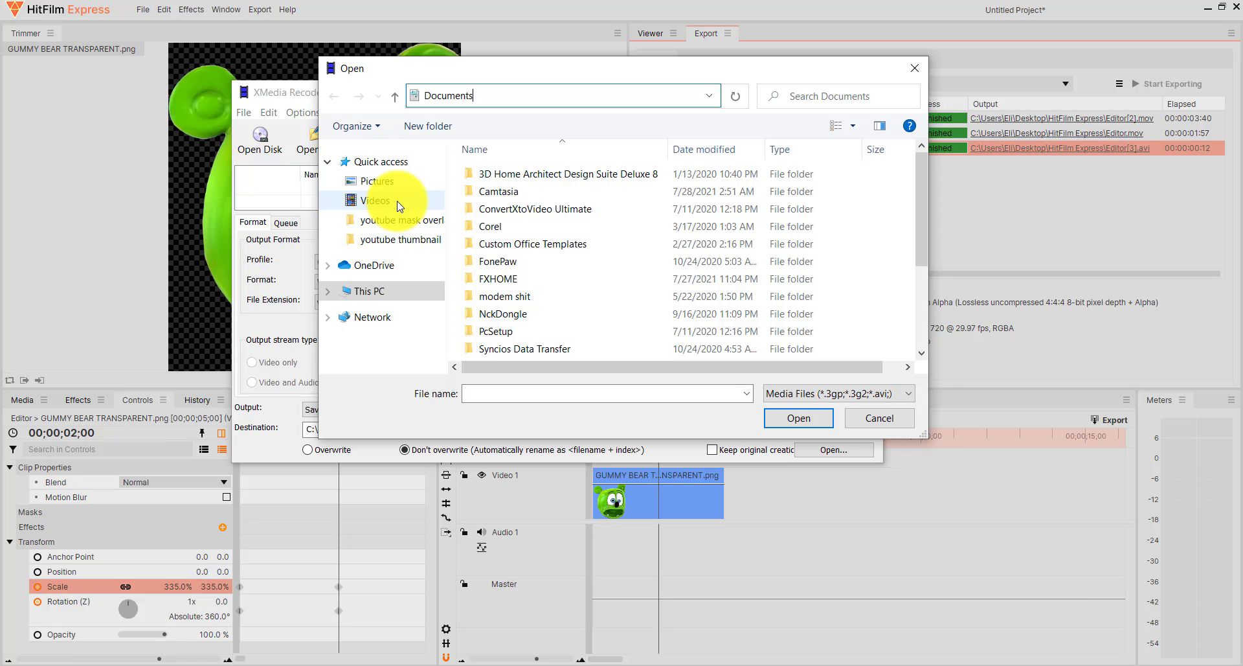
# Load Editor[3].avi from the HitFilm Express folder on the Desktop.
pyautogui.click(382, 293)
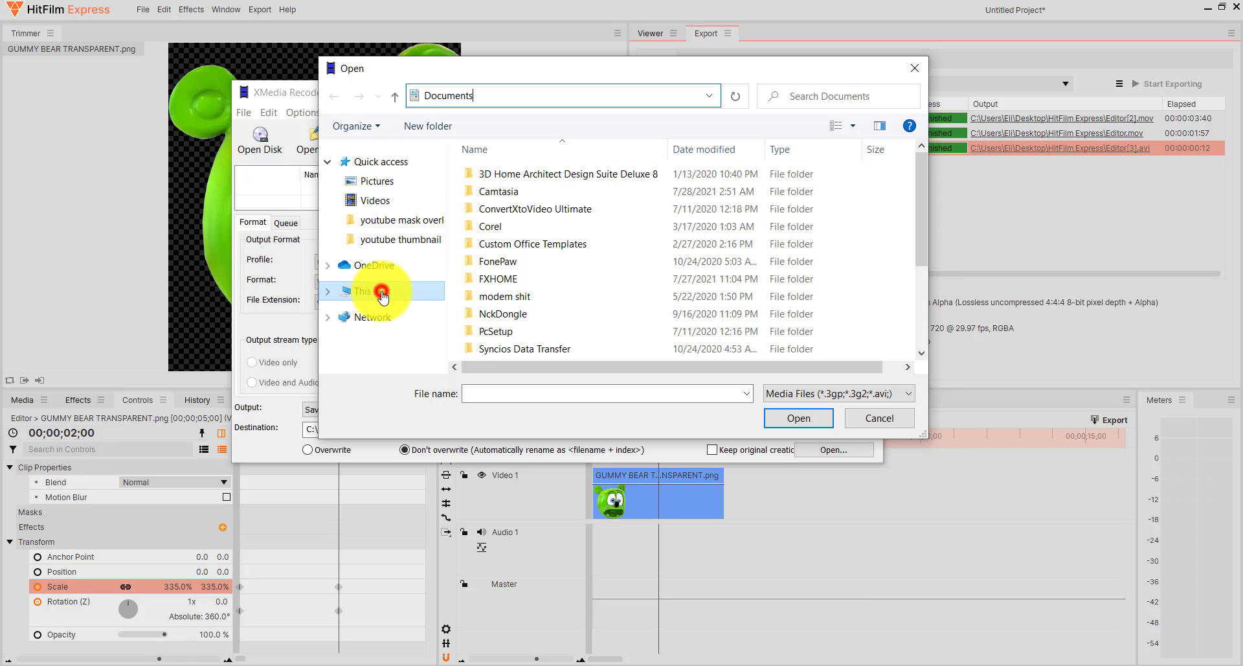
pyautogui.click(706, 183)
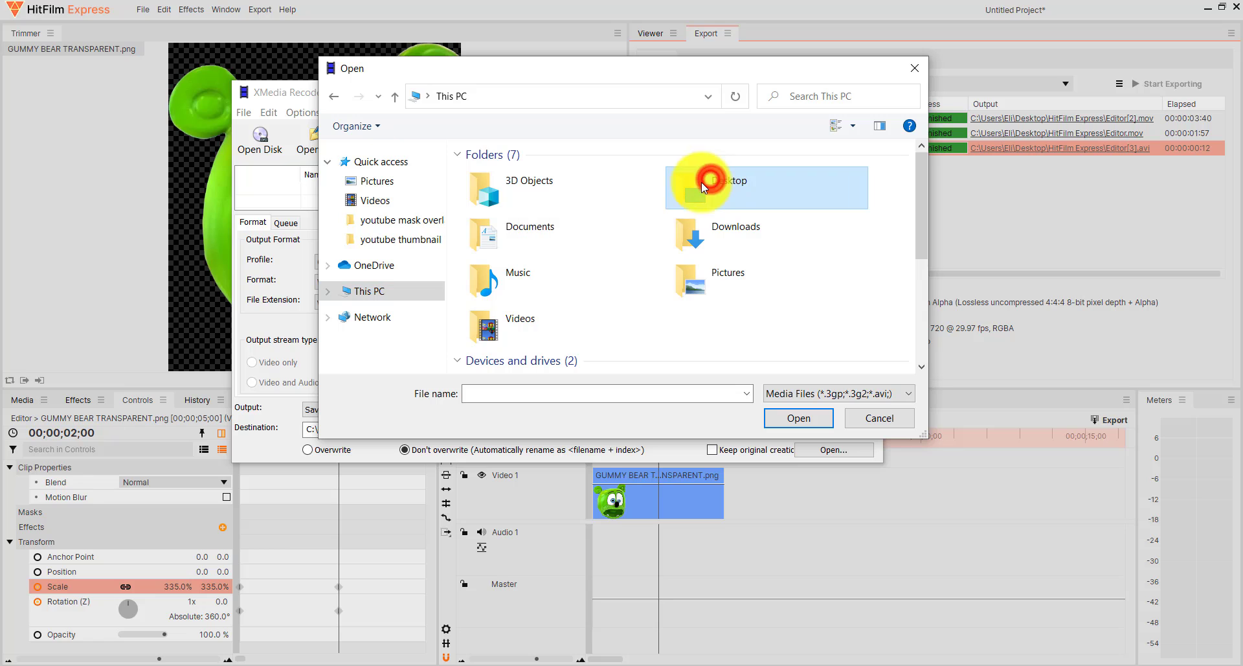
pyautogui.doubleClick(685, 193)
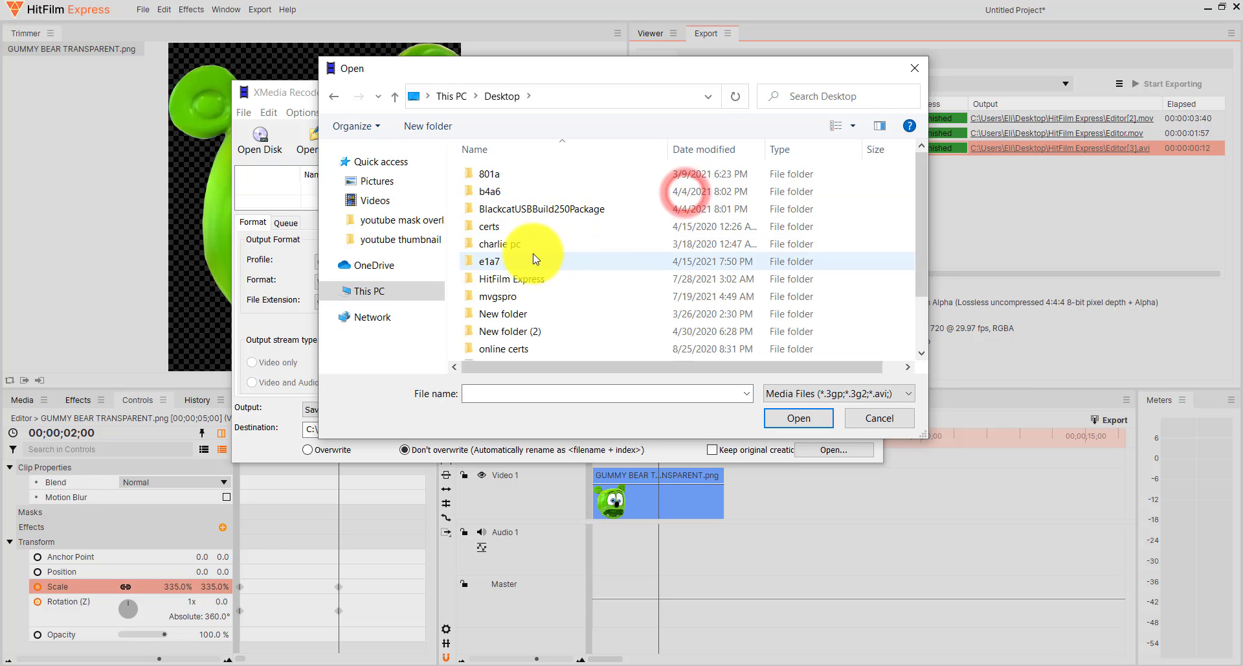
pyautogui.doubleClick(535, 278)
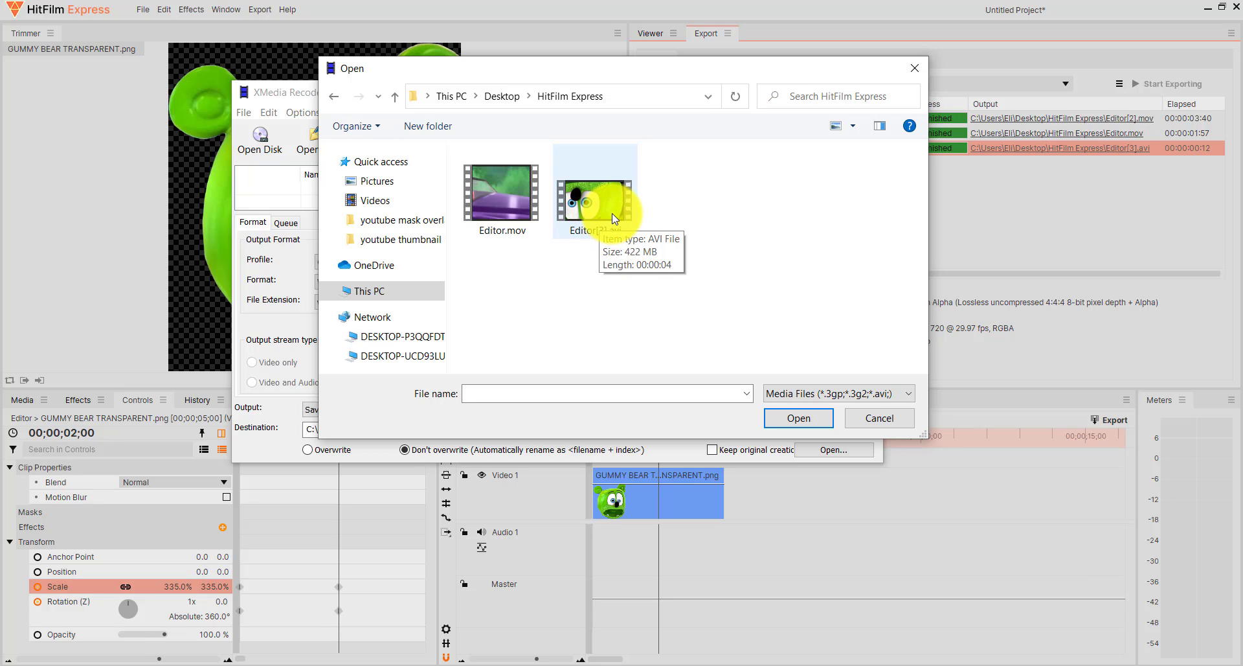
pyautogui.doubleClick(613, 216)
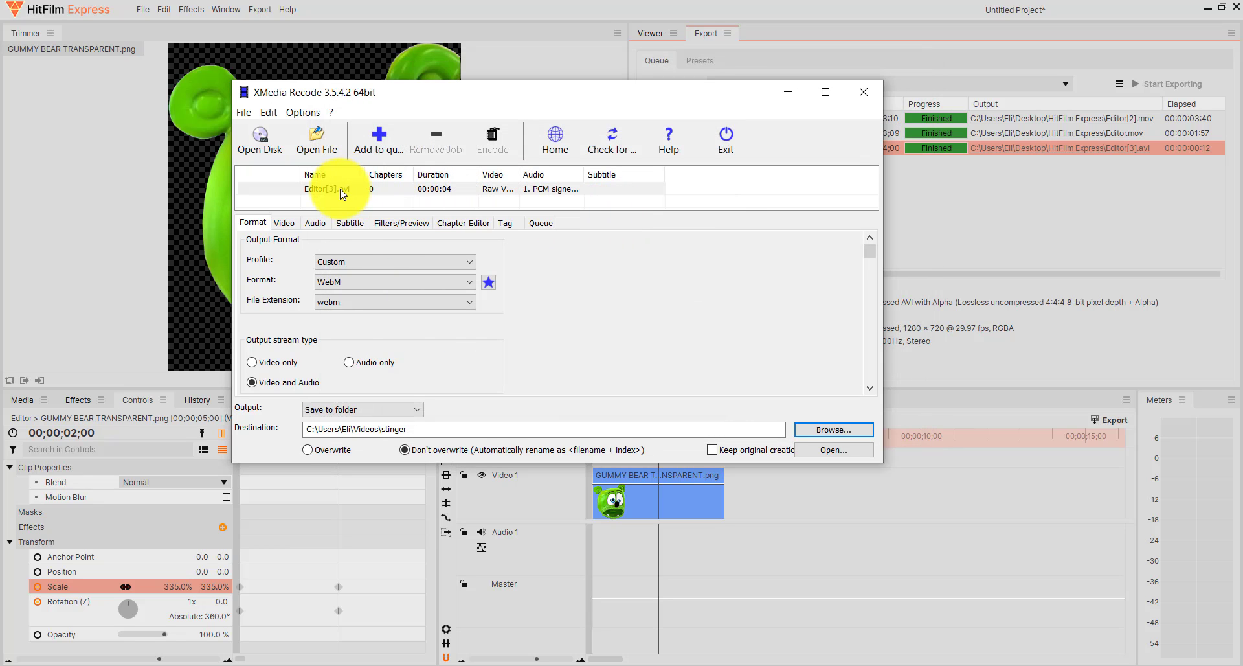
# Choose WebM as the output format for Editor[3].avi.
pyautogui.click(473, 280)
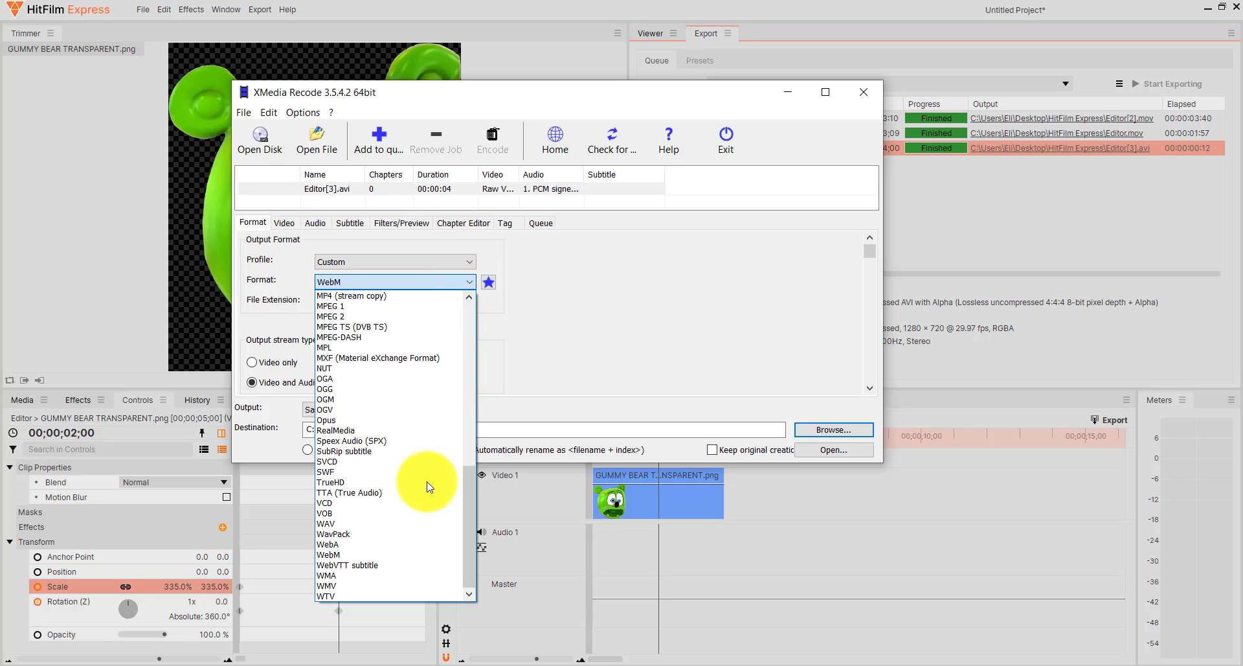
pyautogui.click(359, 554)
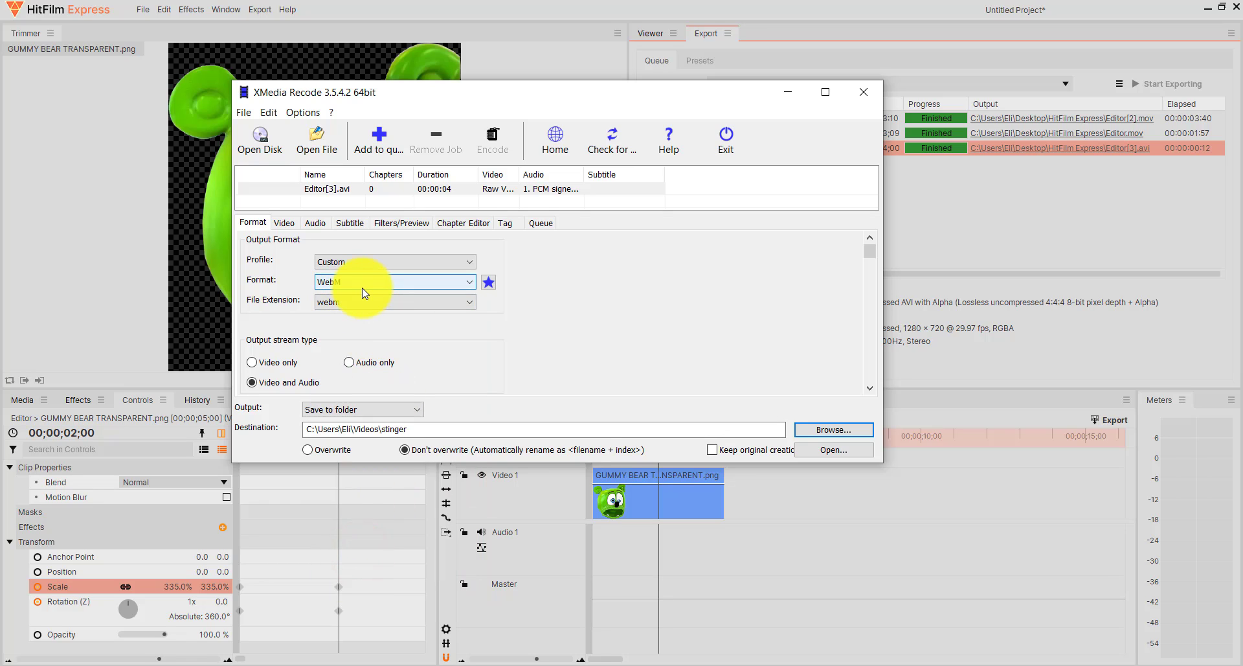
# Show the general video conversion settings for Editor[3].avi and enlarge the window to fit the codec, framerate and bitrate options.
pyautogui.click(285, 223)
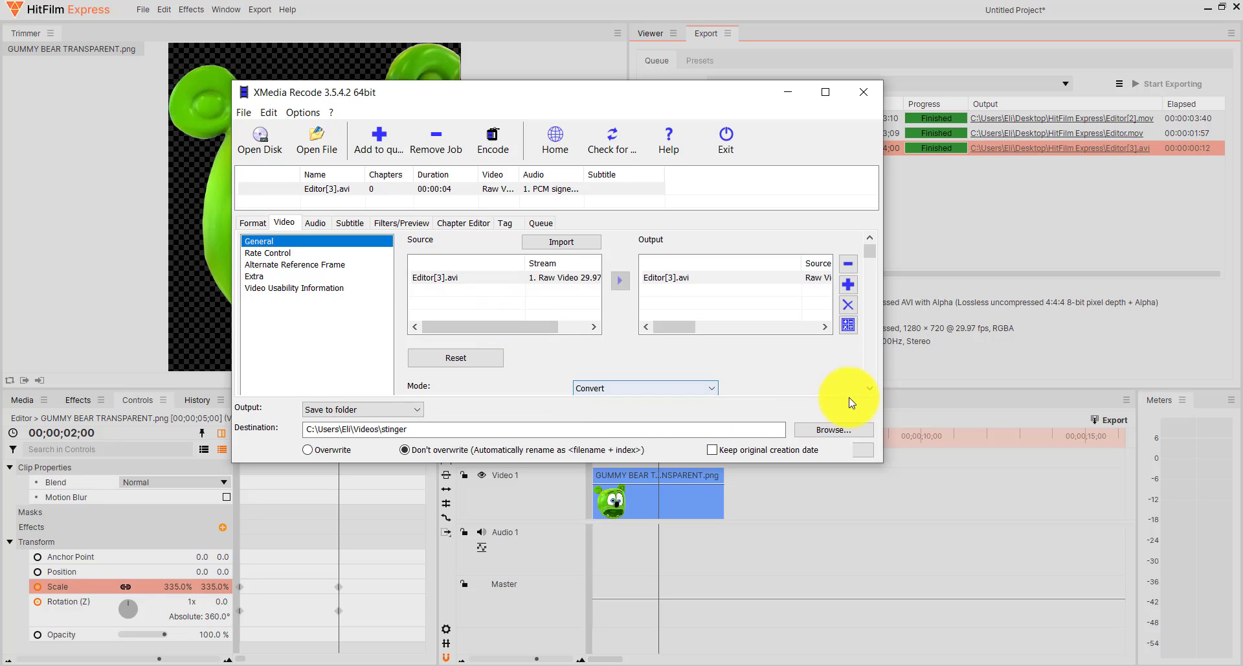
pyautogui.click(874, 387)
pyautogui.scroll(-5, 875, 385)
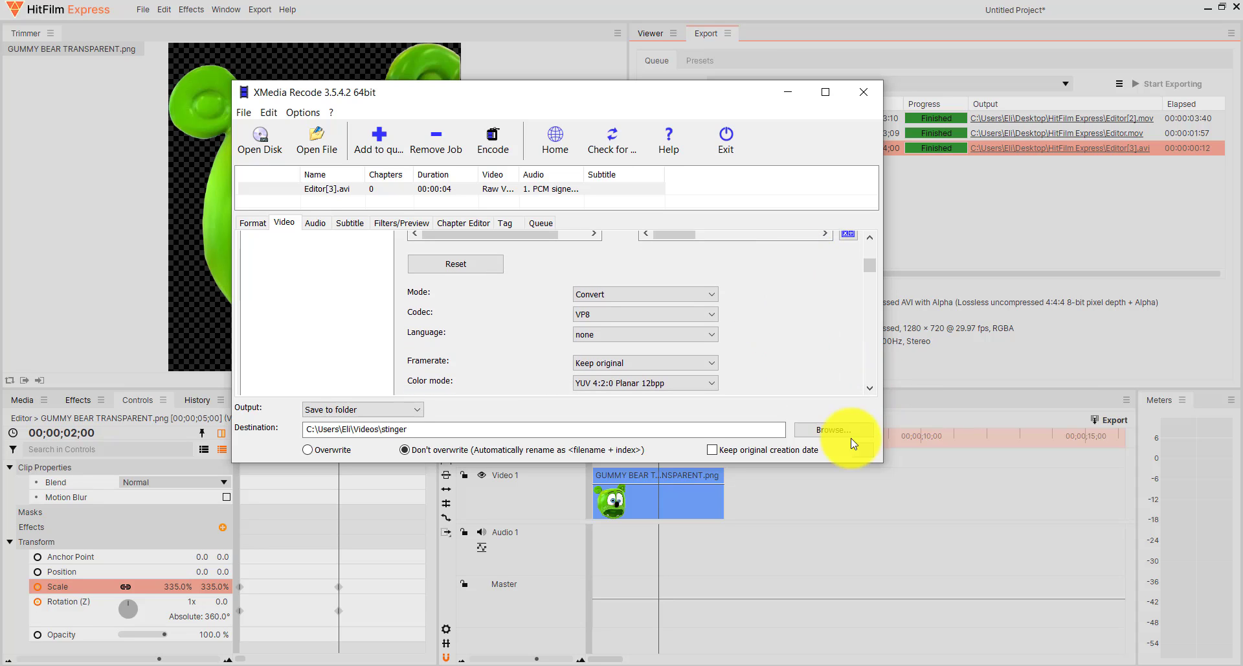
pyautogui.moveTo(884, 462); pyautogui.dragTo(1047, 625)
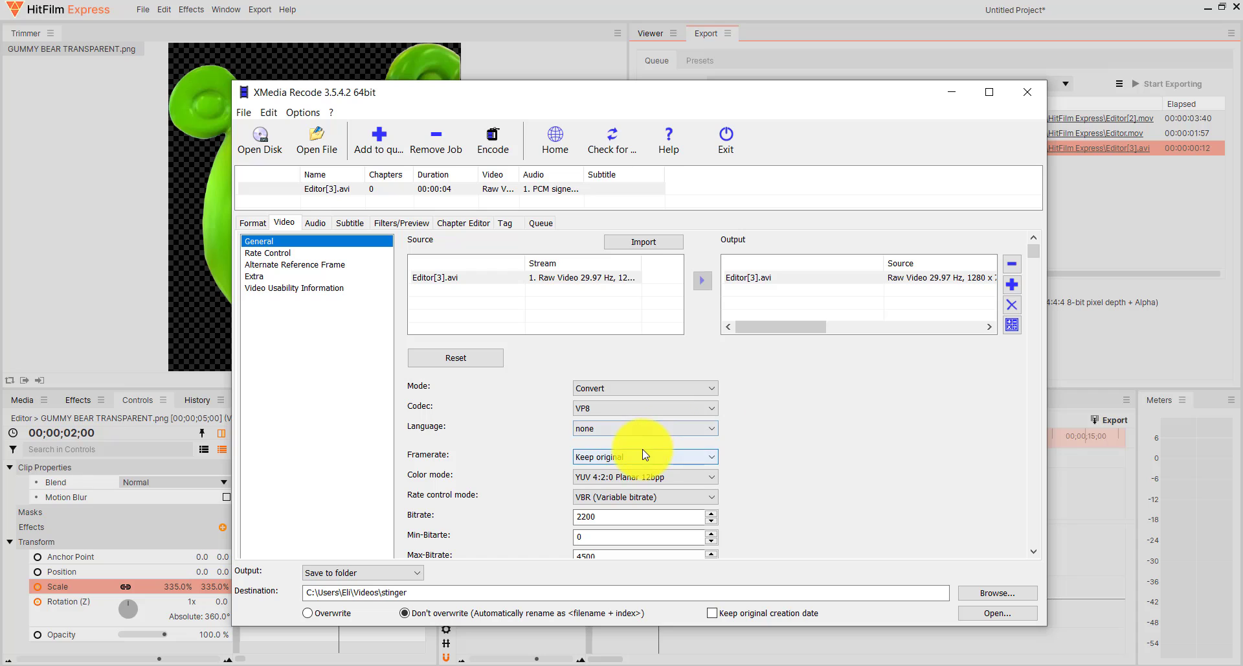
pyautogui.click(315, 223)
pyautogui.click(294, 223)
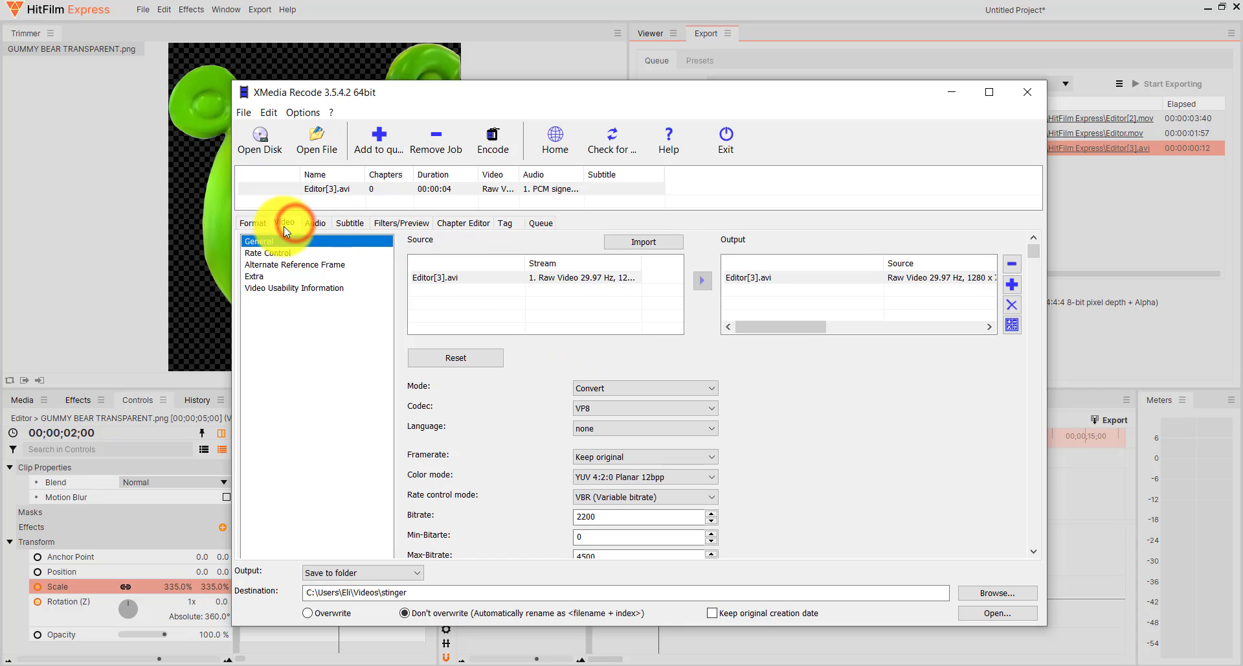
pyautogui.click(284, 227)
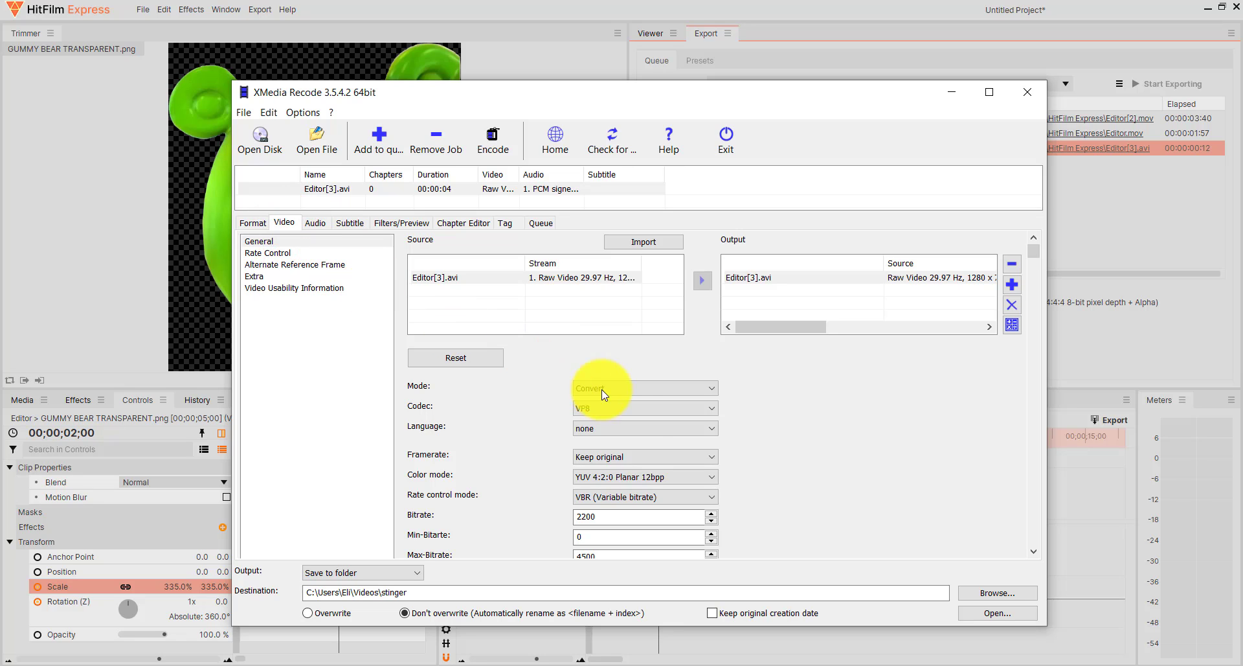
# Set the video codec to VP9 and select Editor[3].avi in the file list.
pyautogui.click(645, 409)
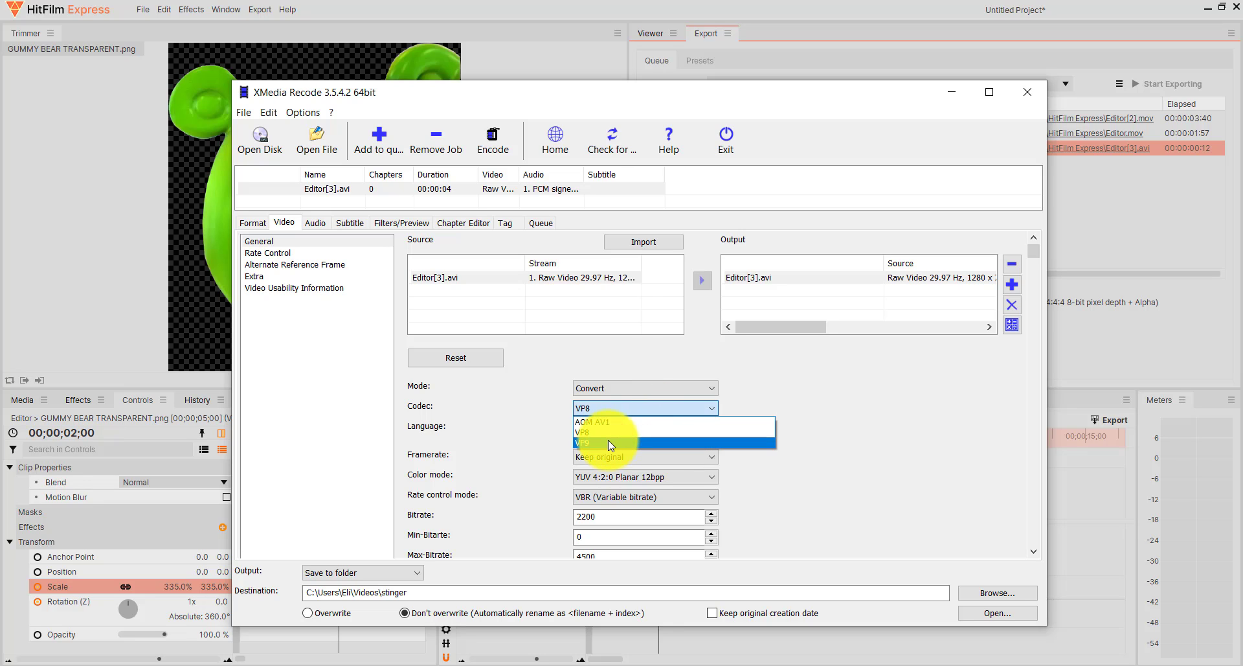
pyautogui.click(608, 442)
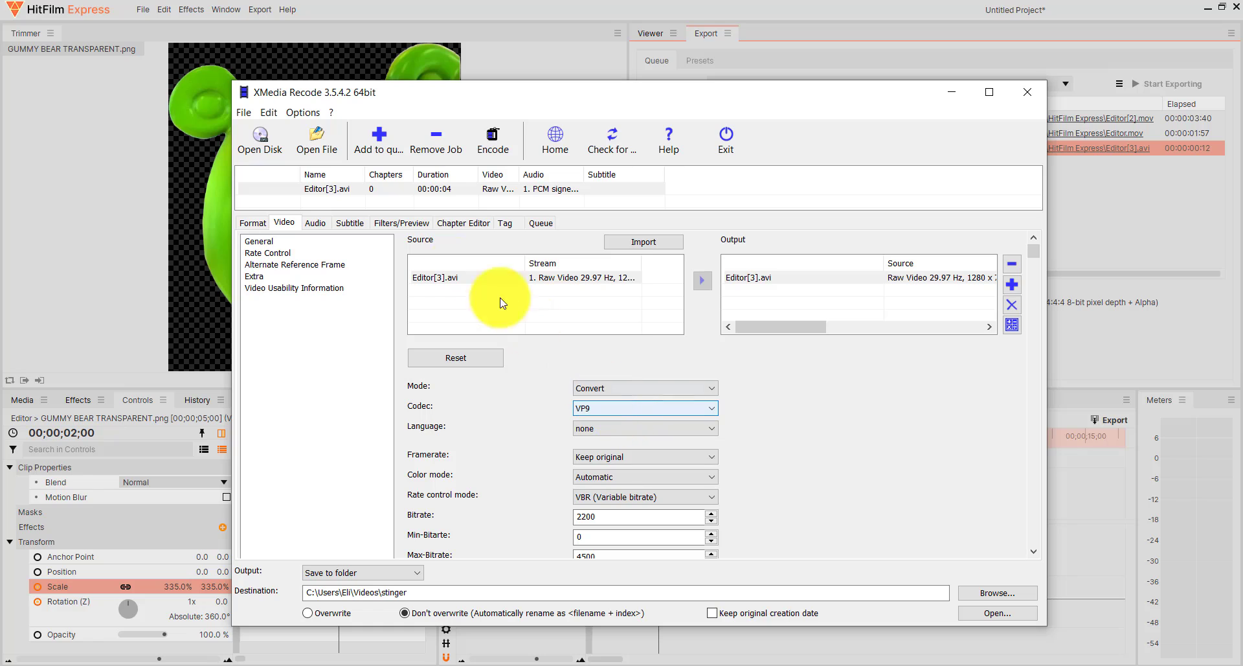
pyautogui.click(435, 189)
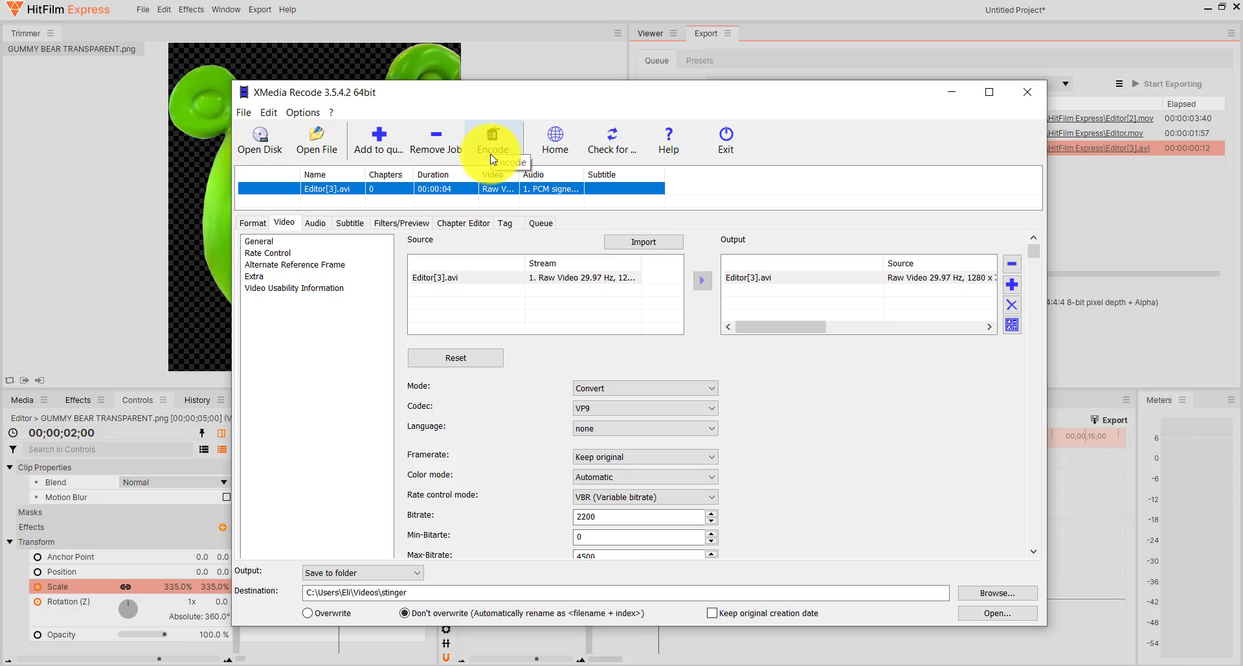
# Remove the VP8 job for Editor[3].avi from the encoding queue.
pyautogui.click(552, 229)
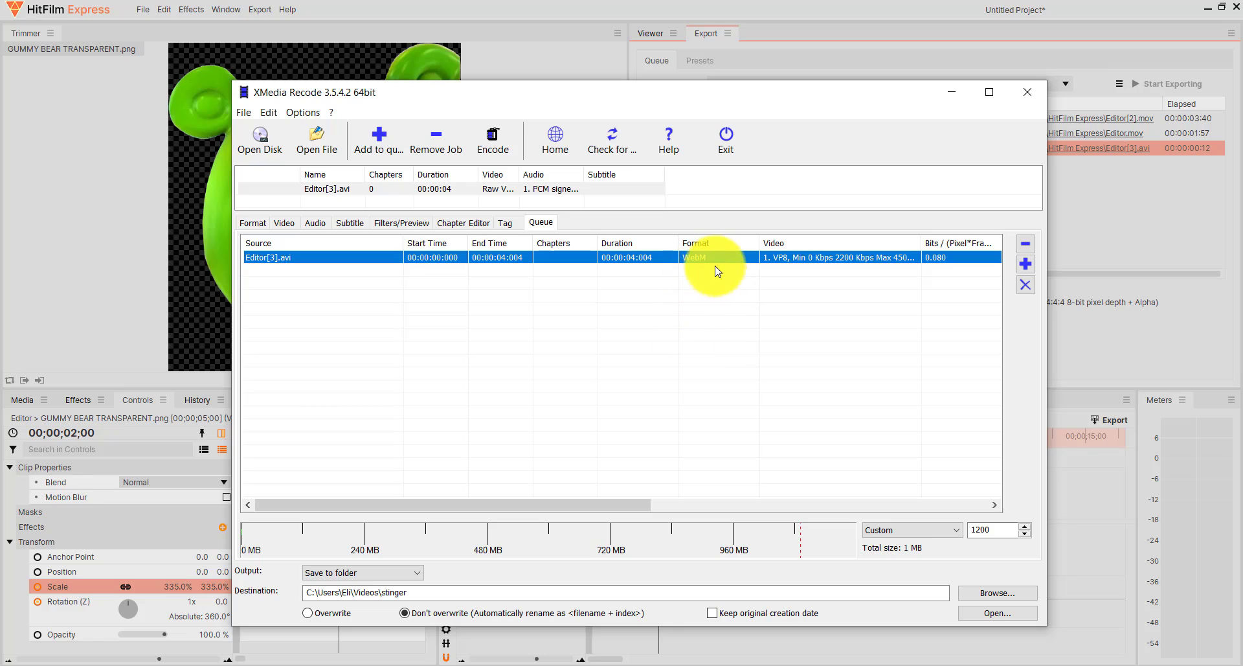
pyautogui.rightClick(680, 261)
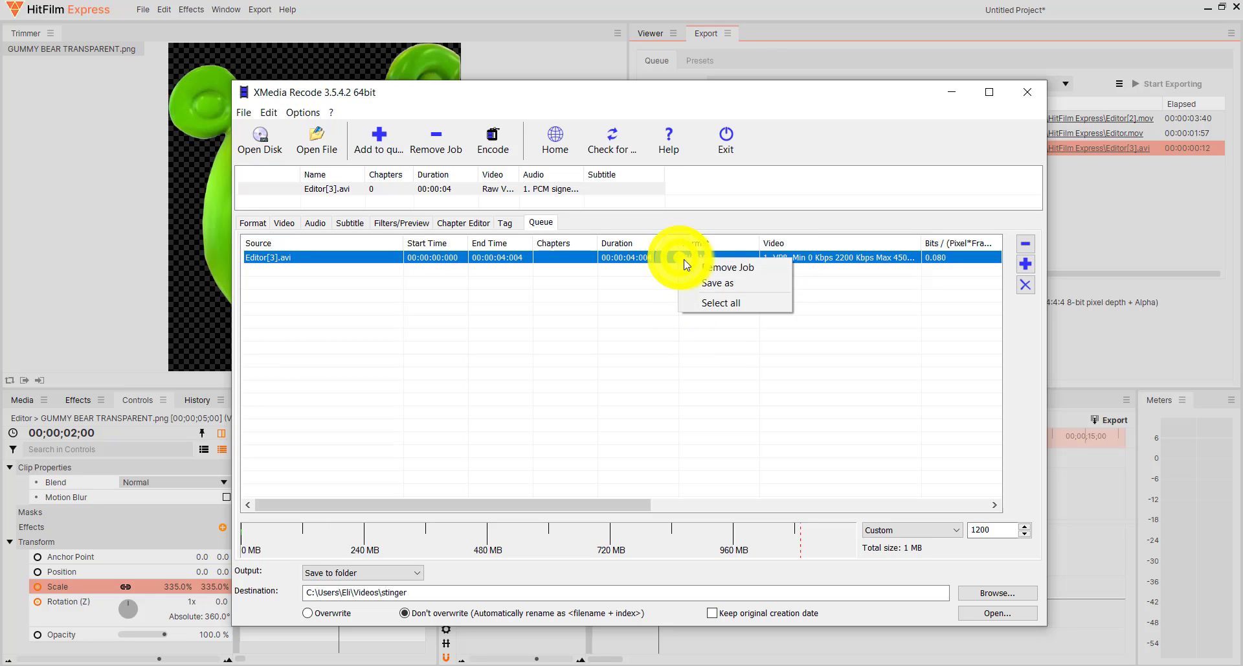
pyautogui.click(755, 275)
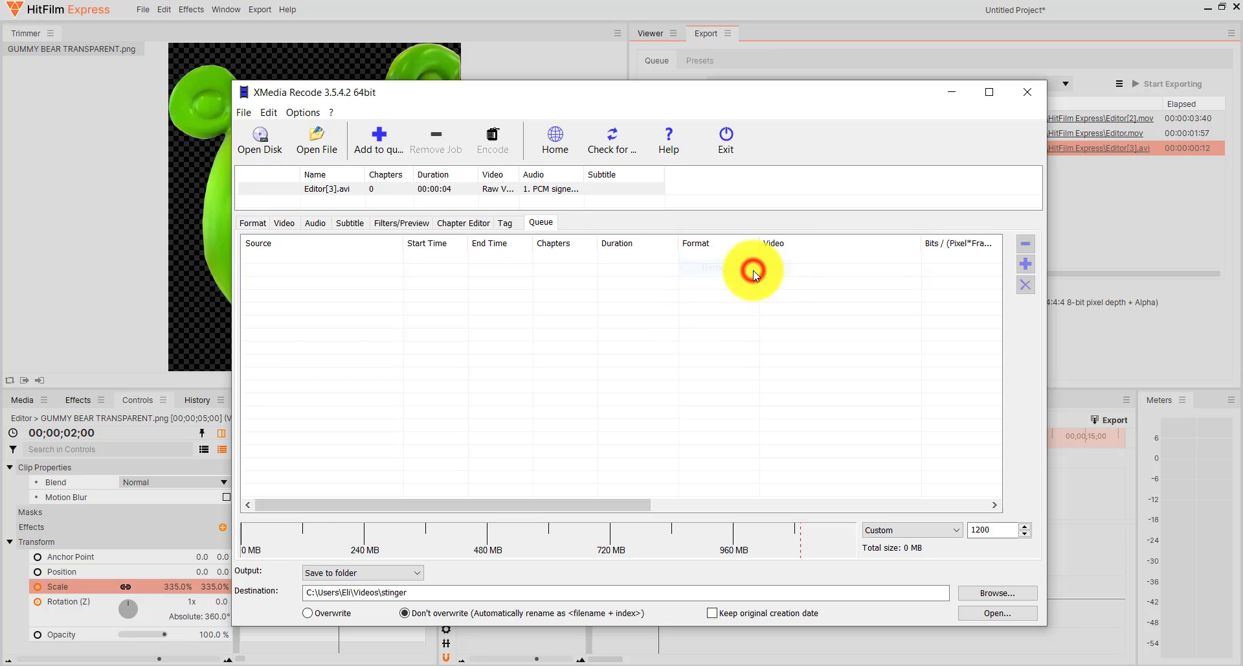
# Queue Editor[3].avi with the VP9 video settings and encode it to WebM, closing the completion notice.
pyautogui.click(338, 187)
pyautogui.click(289, 223)
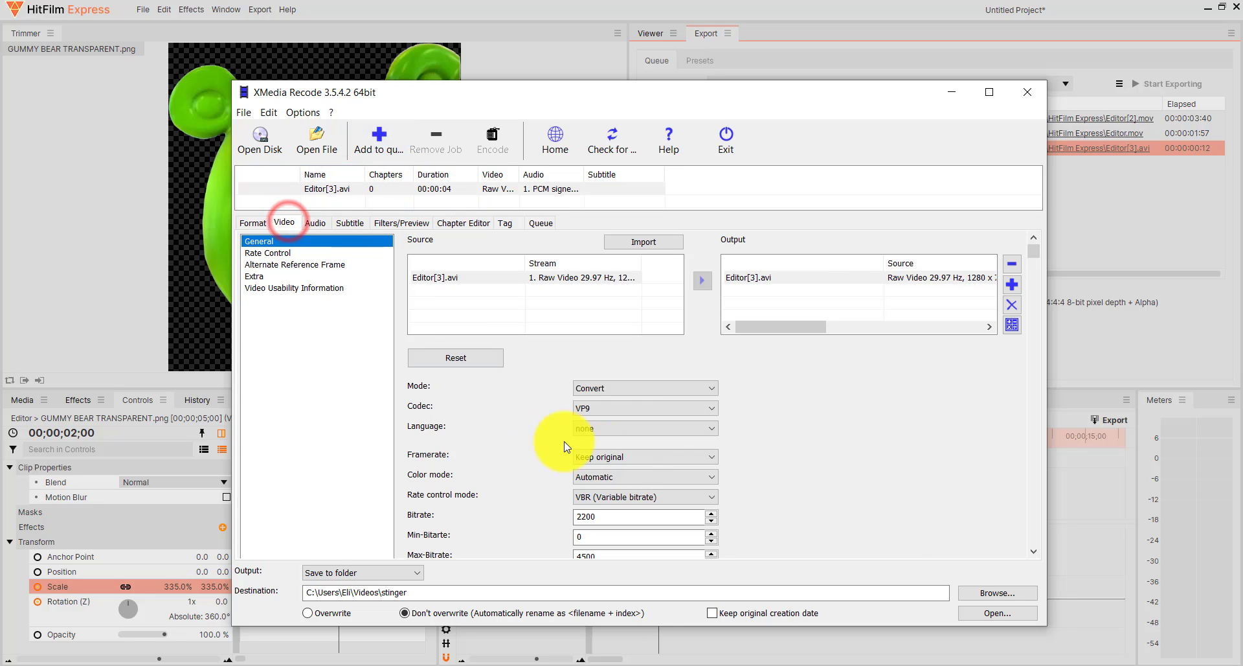
pyautogui.click(387, 154)
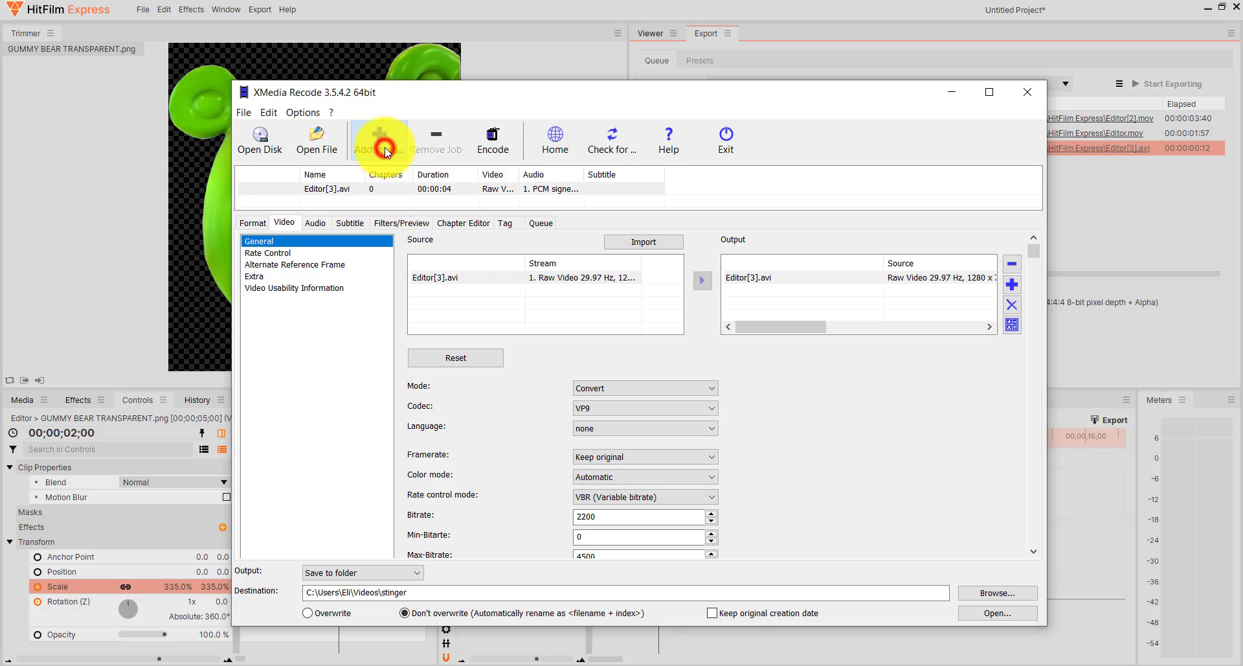
pyautogui.click(541, 222)
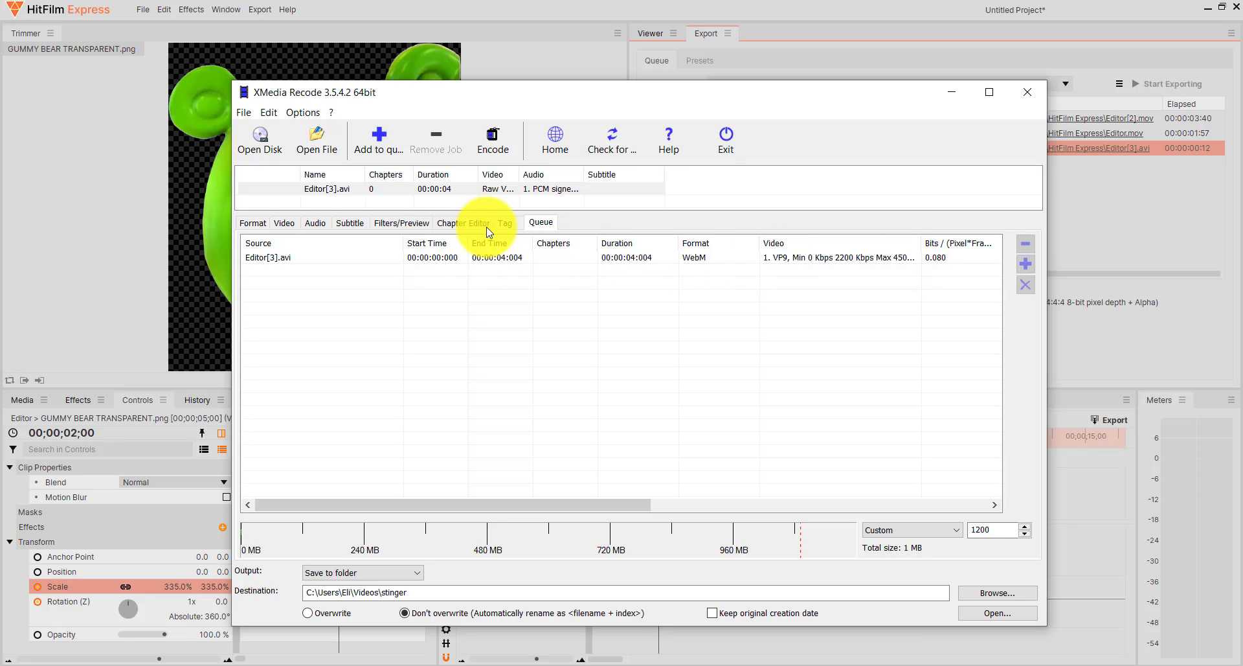
pyautogui.click(497, 150)
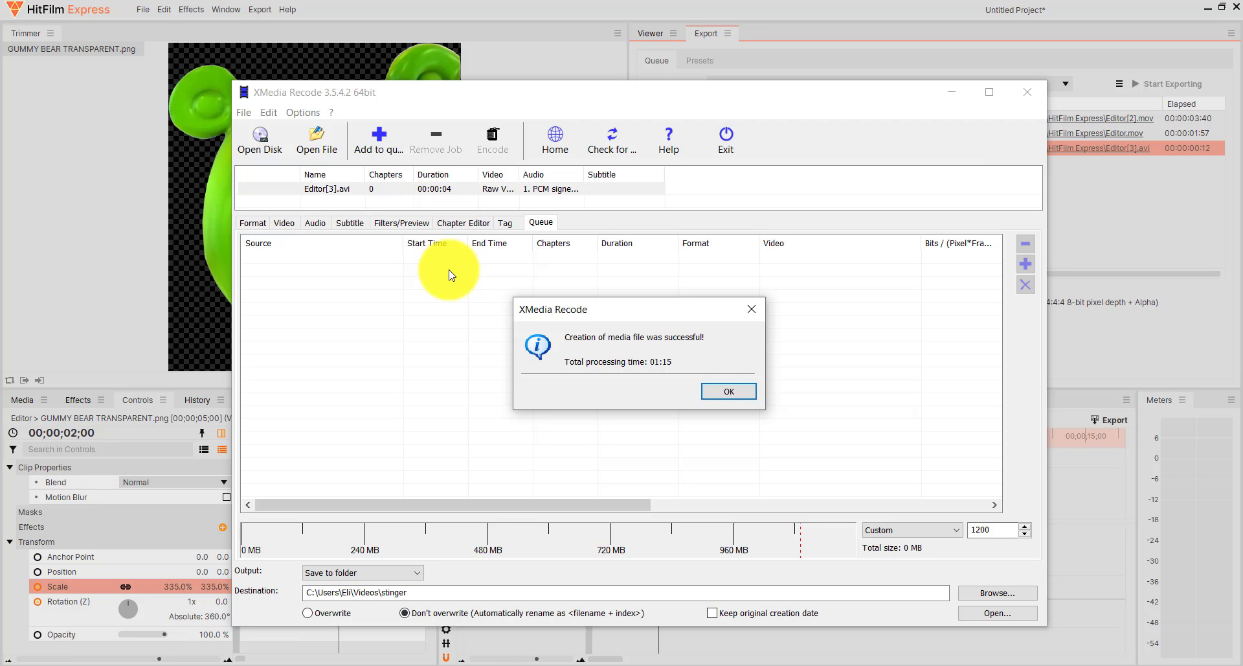
pyautogui.click(723, 396)
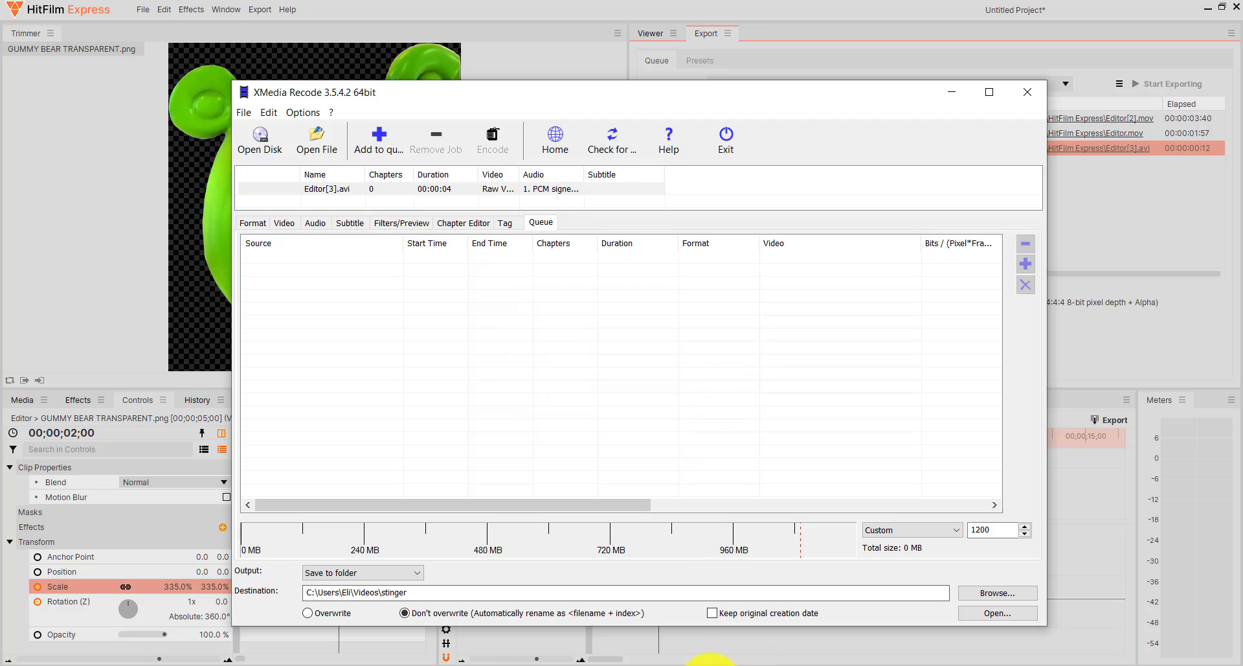
# Switch to OBS, choose the existing Stinger scene transition and show its properties.
pyautogui.moveTo(631, 662)
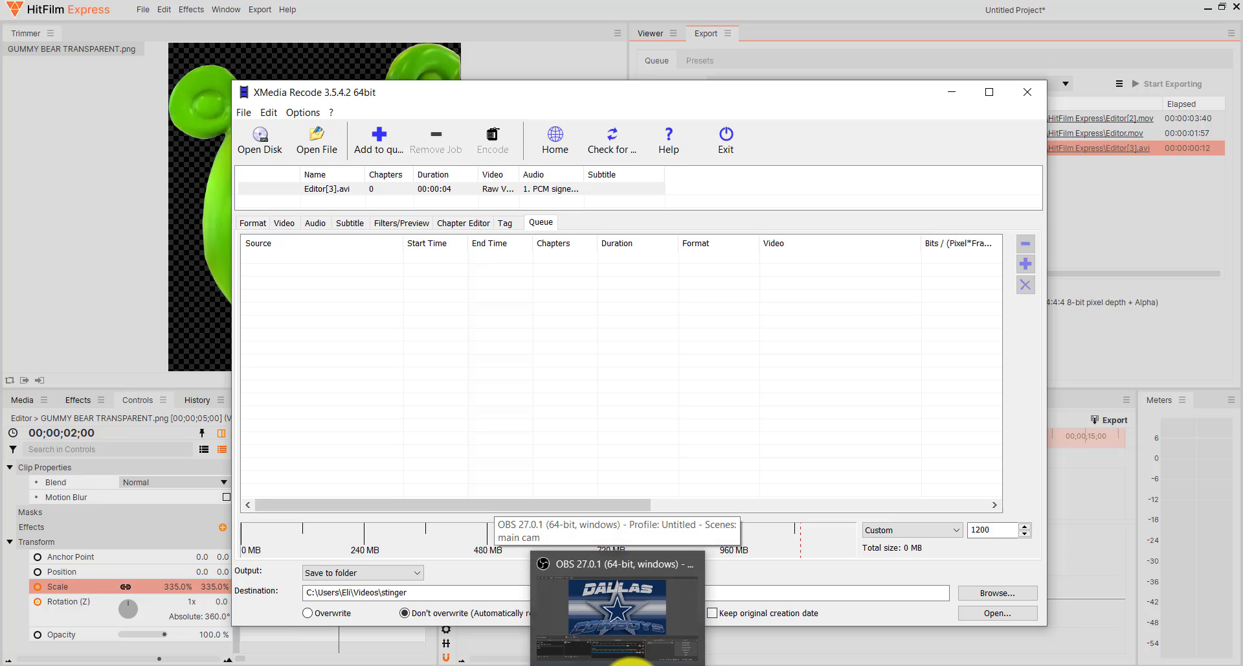
pyautogui.click(632, 662)
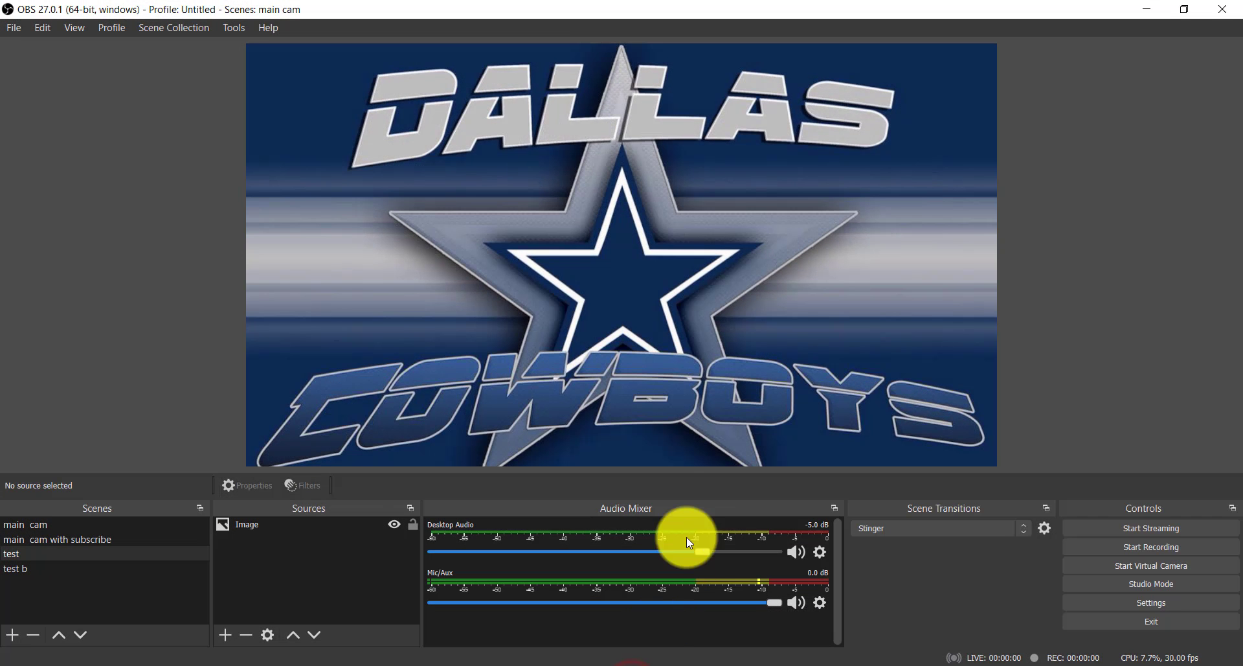
pyautogui.click(165, 574)
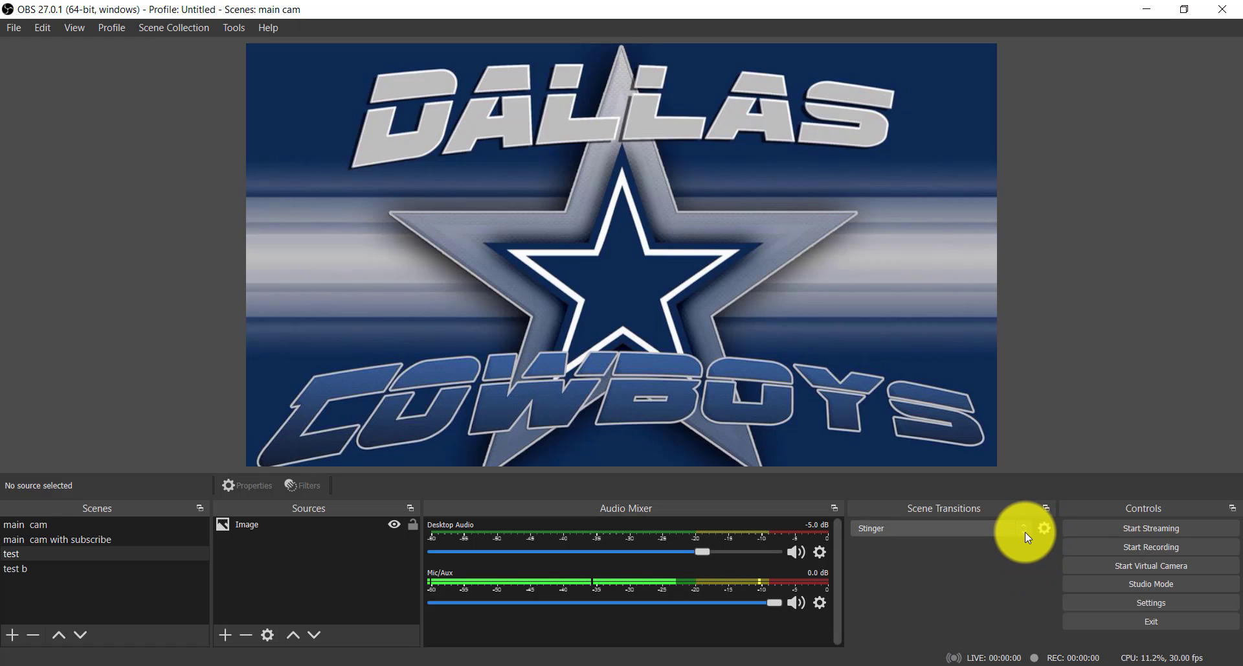
pyautogui.click(1025, 532)
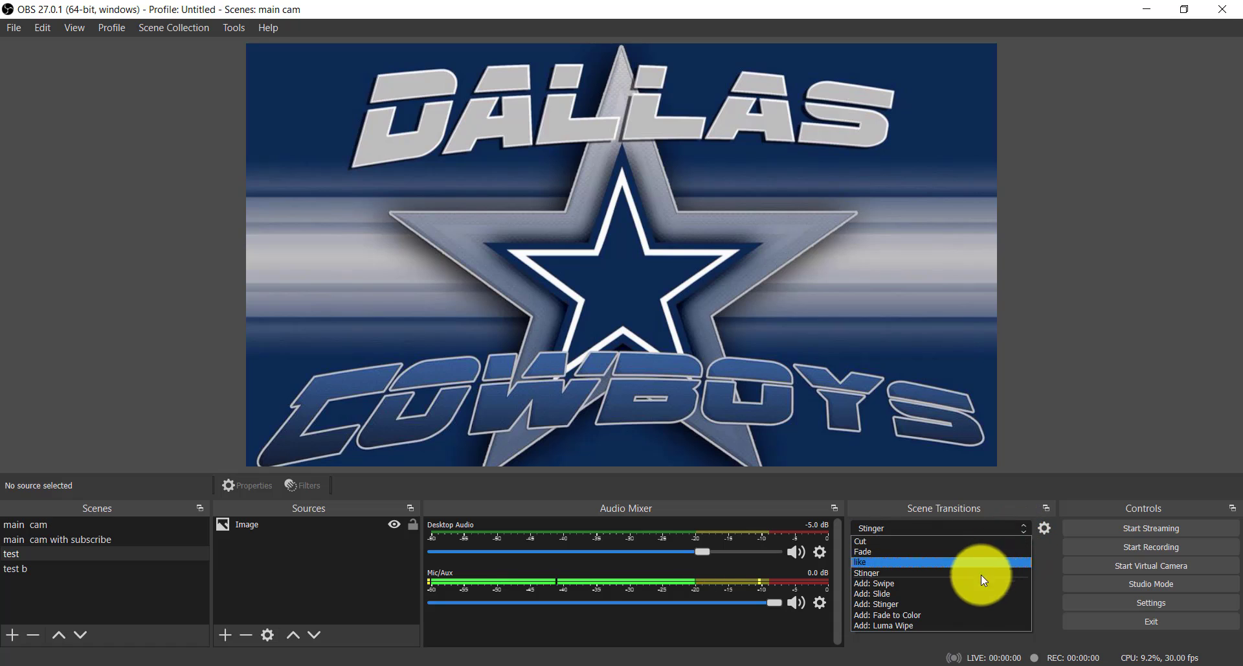
pyautogui.click(918, 574)
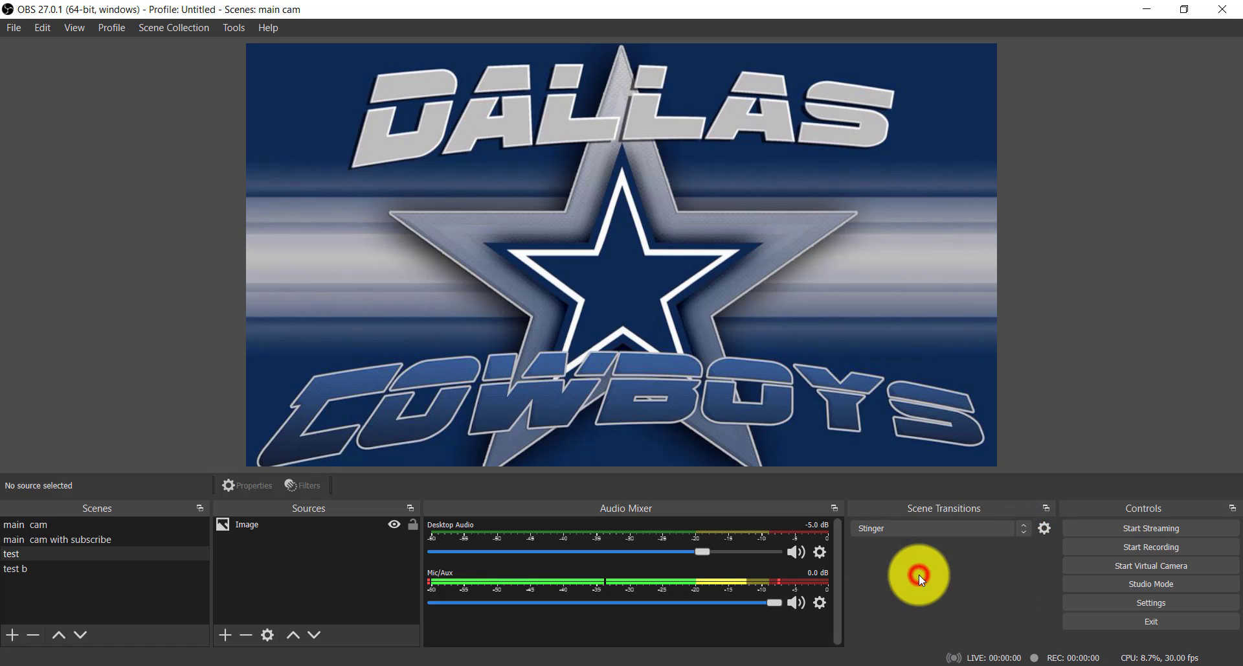
pyautogui.click(1047, 531)
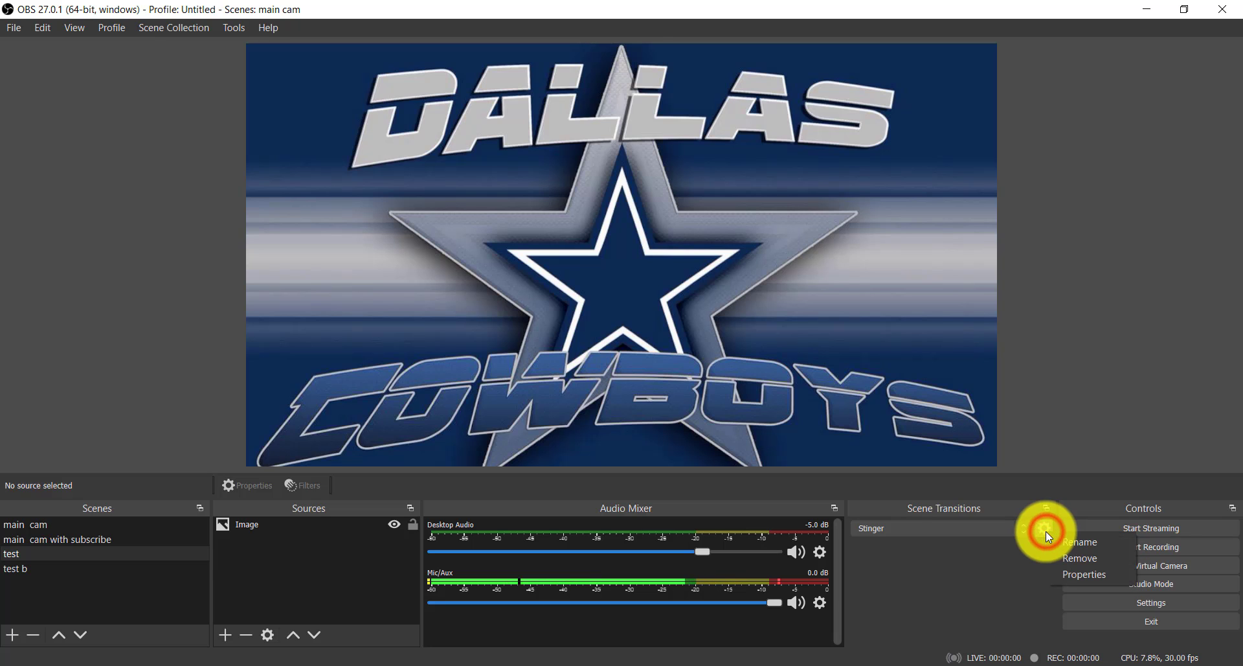
pyautogui.click(1071, 576)
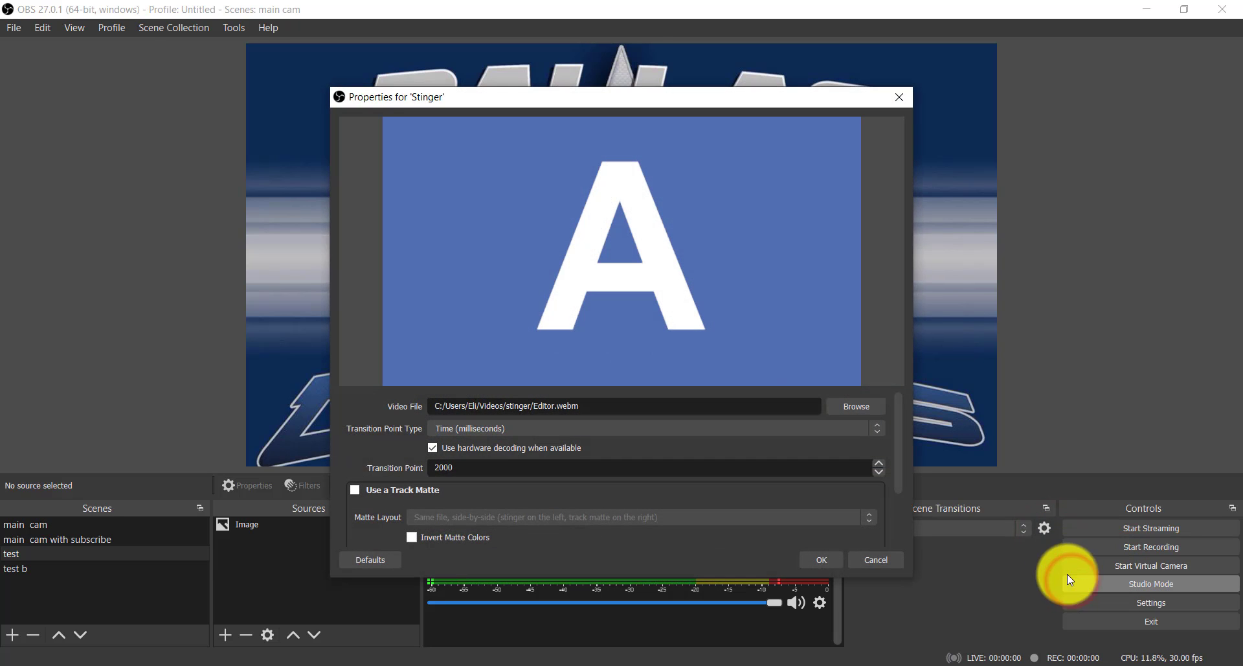
# Set the Stinger transition's video file to Editor[3]_1.webm from the stinger folder in Videos and apply the properties.
pyautogui.click(855, 414)
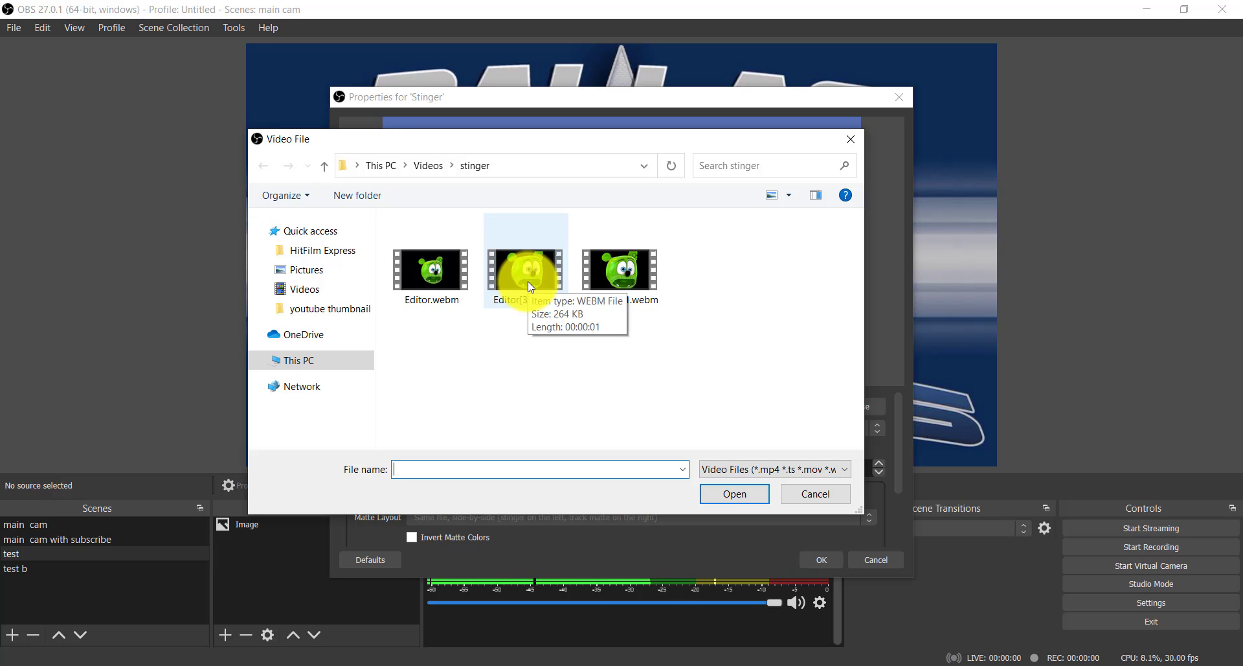
pyautogui.click(634, 294)
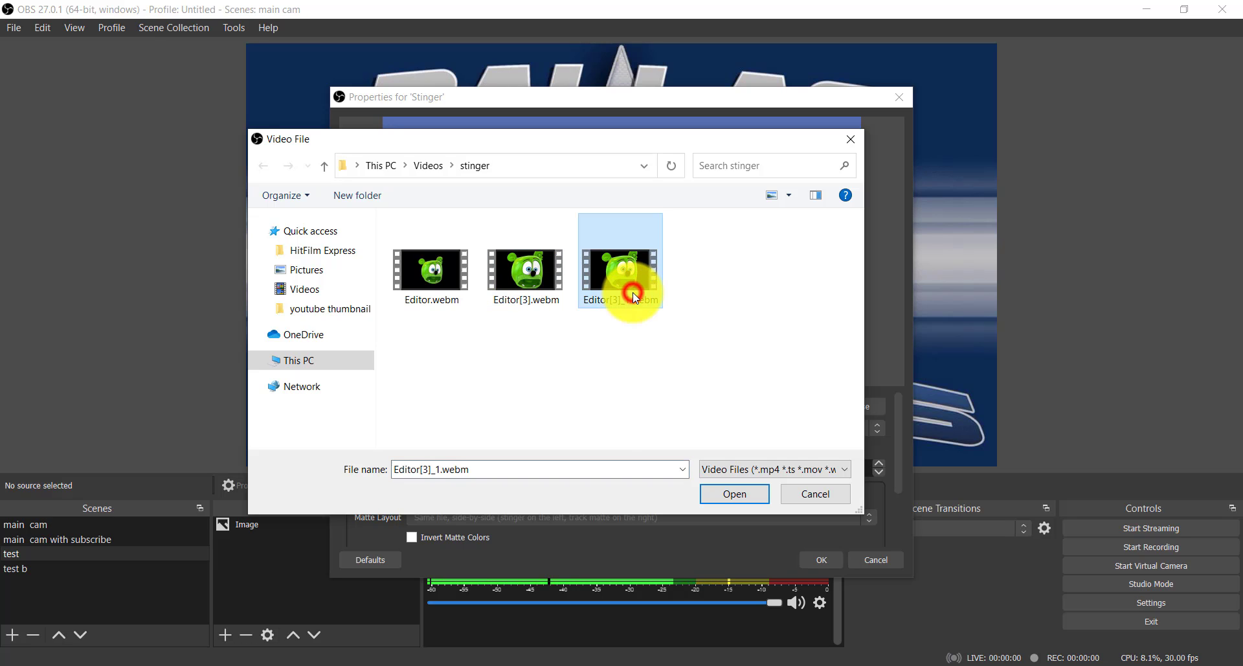
pyautogui.click(731, 494)
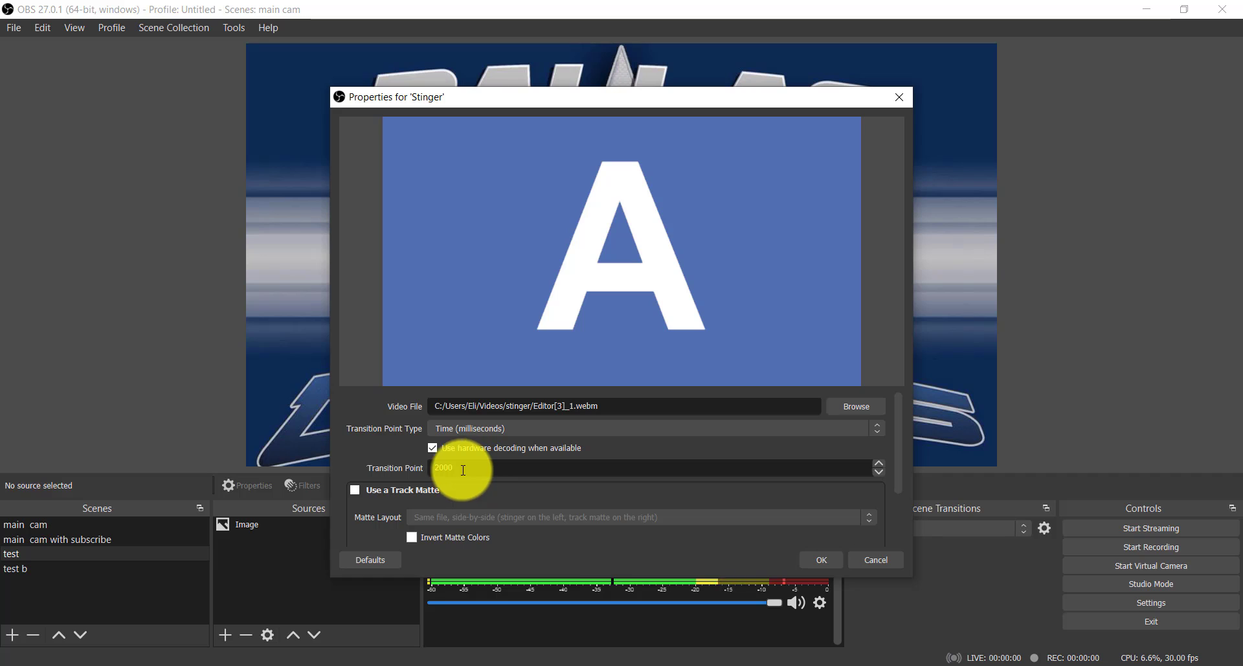
pyautogui.click(820, 558)
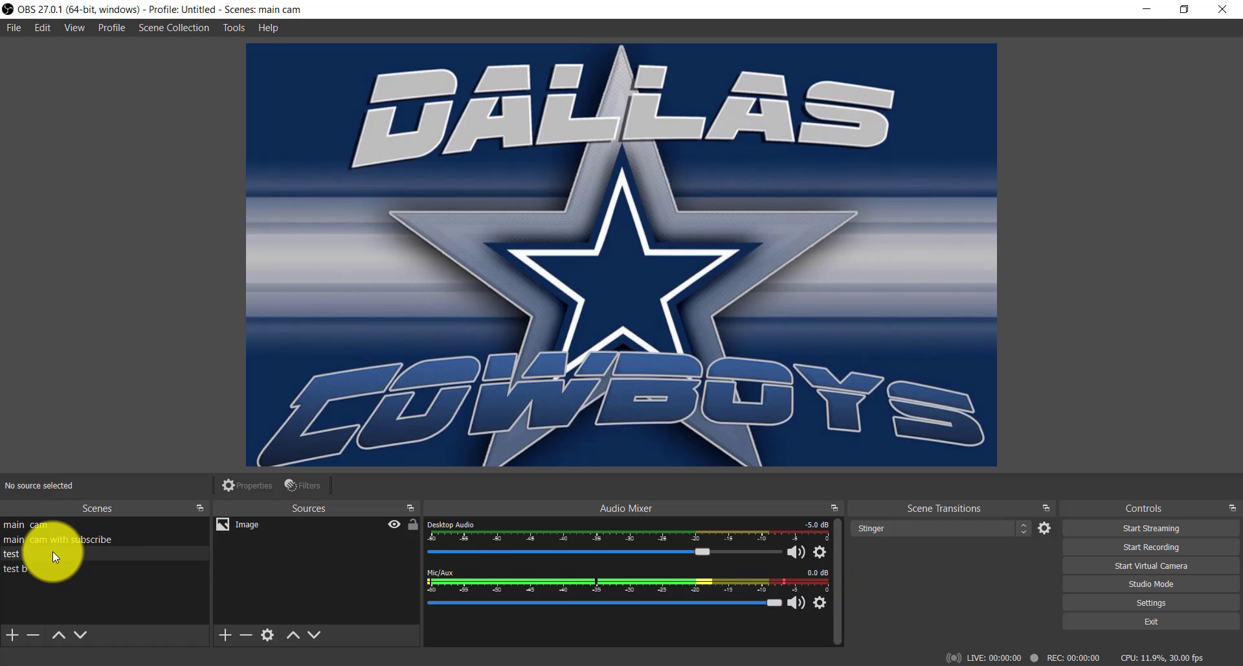
# Preview the stinger transition by switching from the test scene to test b and back to test.
pyautogui.click(41, 569)
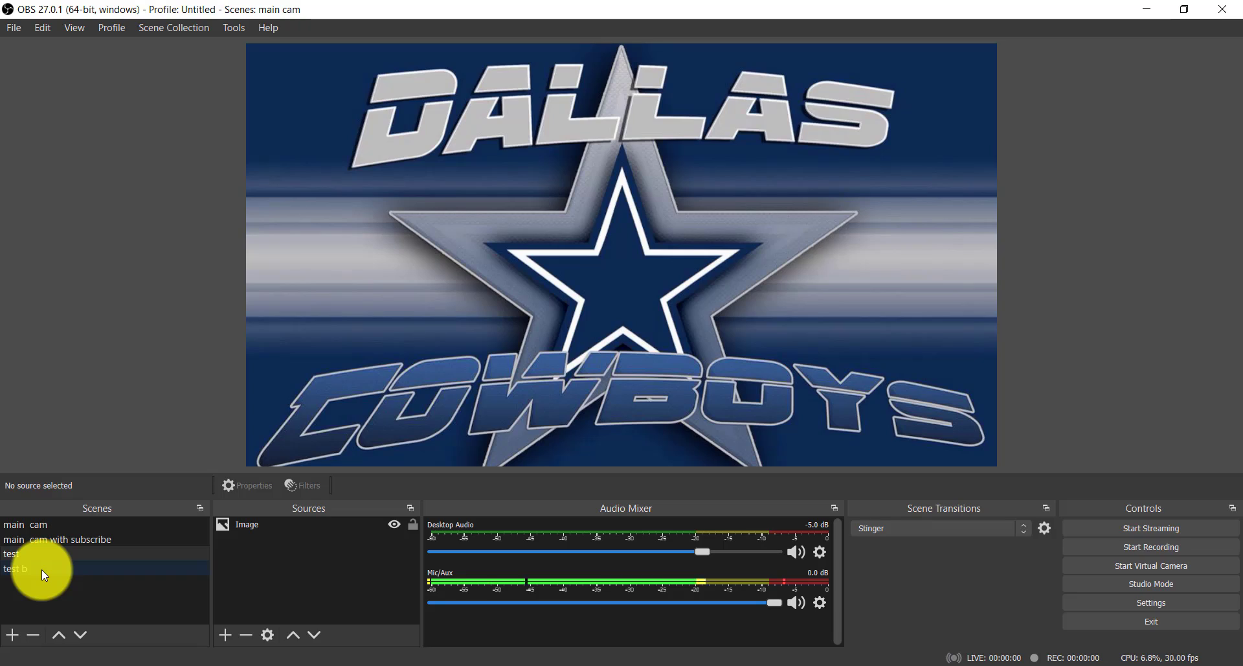
pyautogui.click(41, 569)
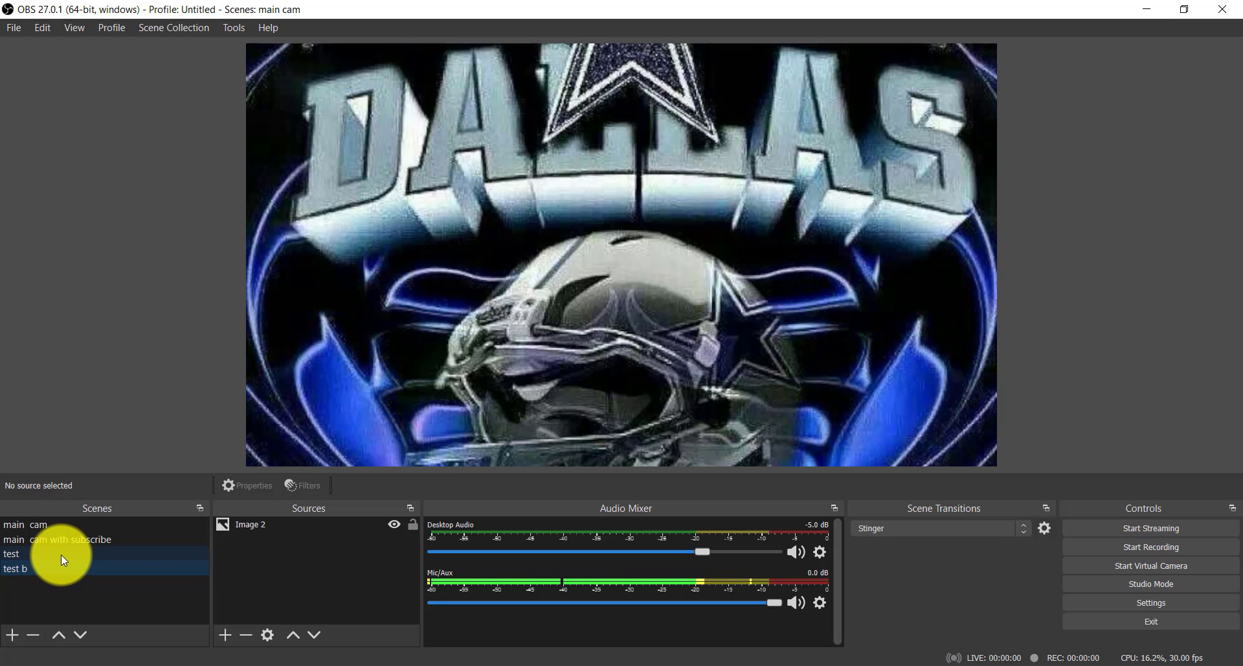
pyautogui.click(61, 554)
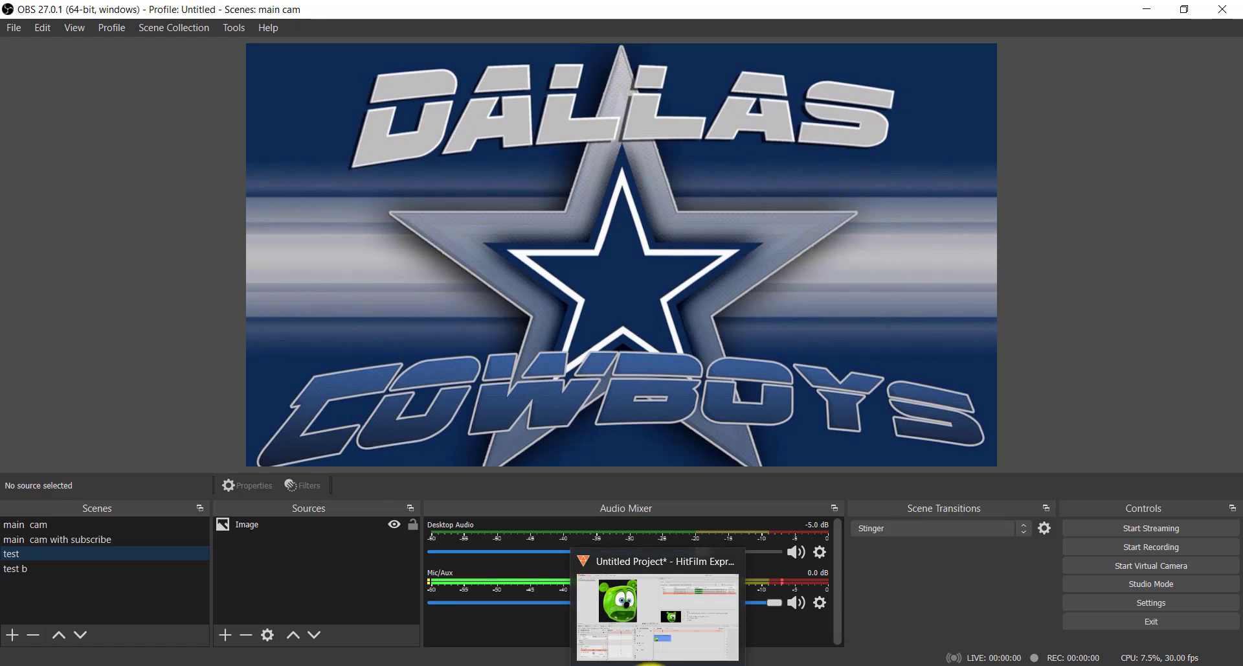
# Switch back to the gummy bear project in HitFilm Express.
pyautogui.click(650, 662)
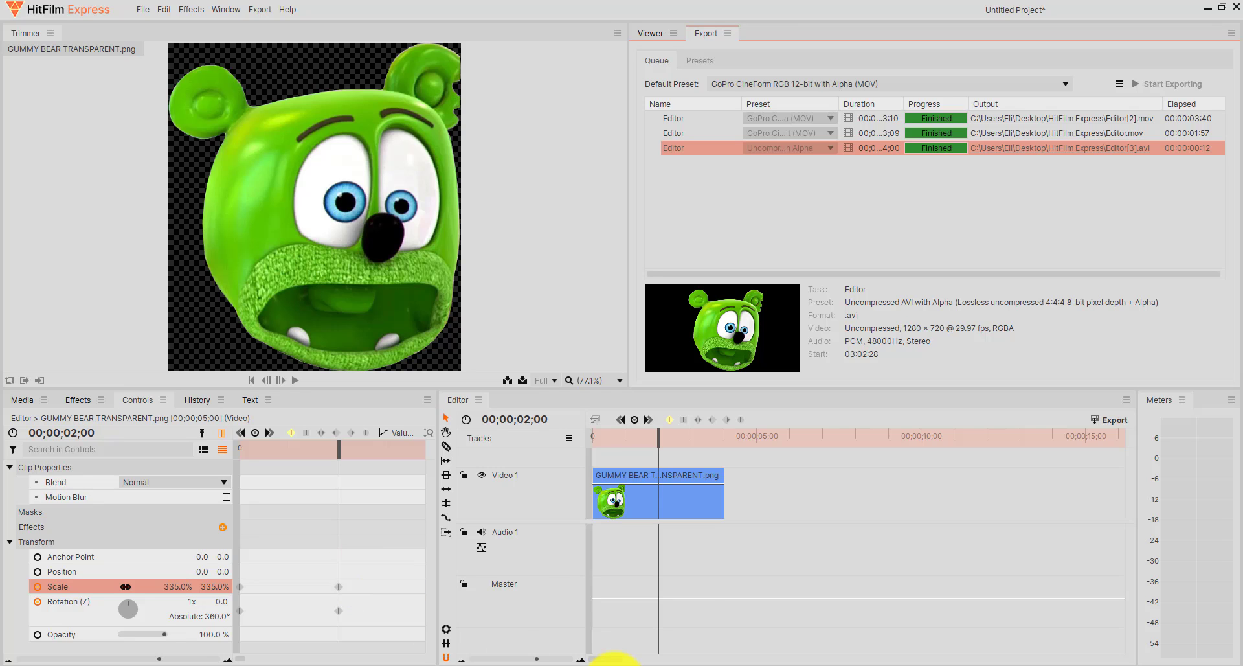
pyautogui.moveTo(608, 663)
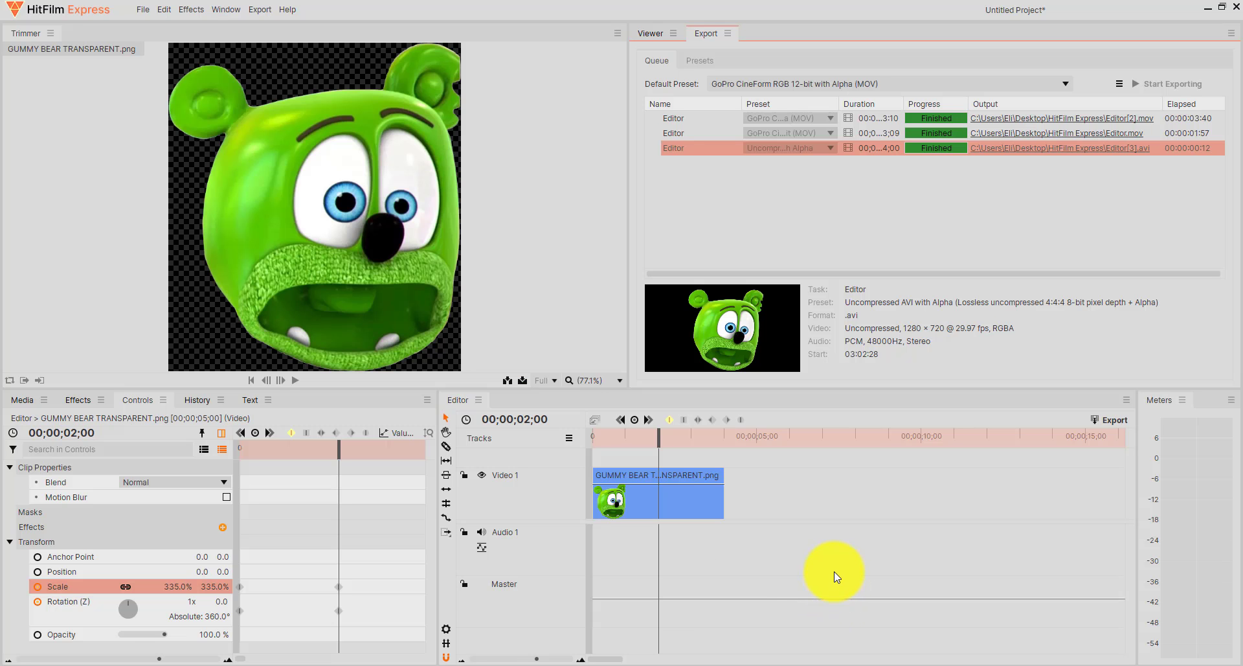